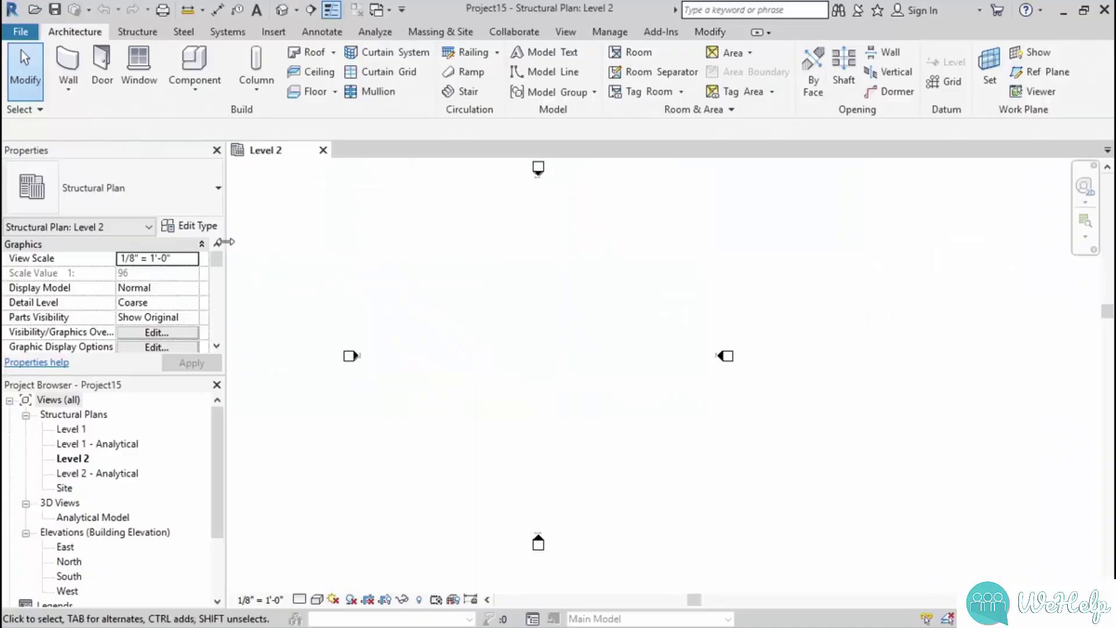
Draw a vertical W12X26 structural beam on the Level 2 plan.
{"action": "left_click", "coordinate": [138, 32]}
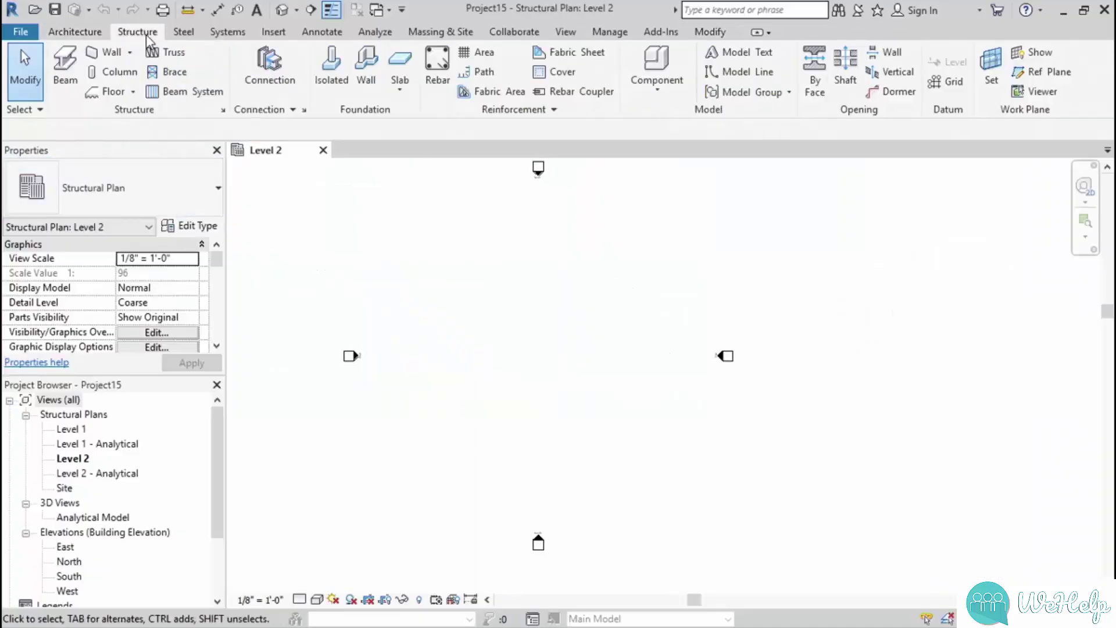
{"action": "left_click", "coordinate": [66, 70]}
{"action": "middle_click_drag", "start_coordinate": [531, 332], "coordinate": [471, 319]}
{"action": "scroll", "coordinate": [444, 295], "scroll_direction": "up", "scroll_amount": 1}
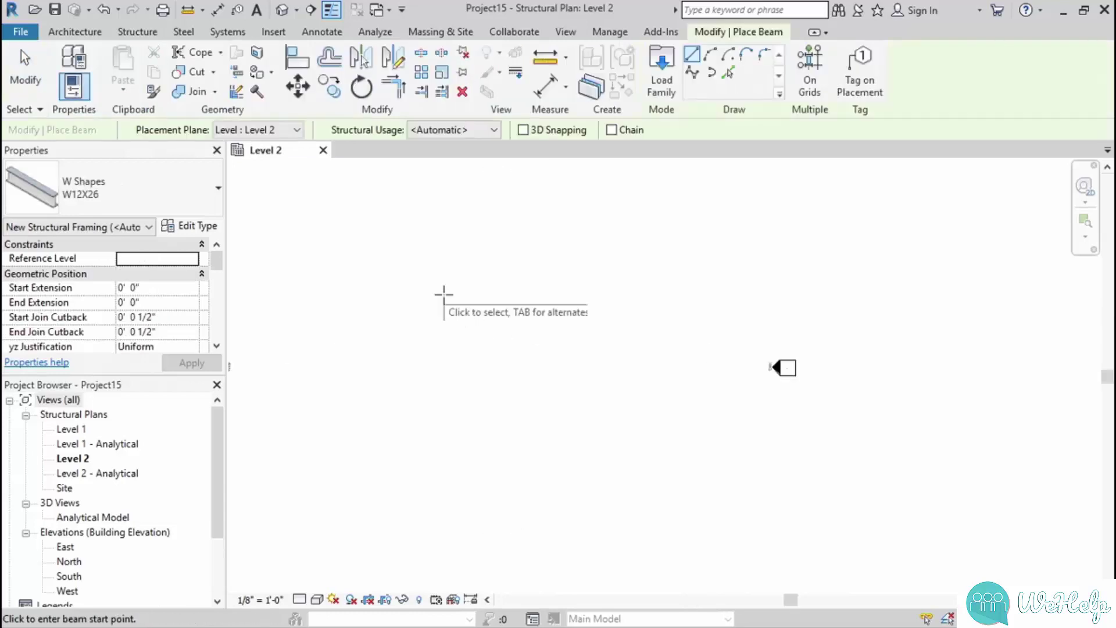
{"action": "left_click", "coordinate": [440, 288]}
{"action": "left_click", "coordinate": [441, 336]}
{"action": "key", "text": "Escape"}
{"action": "key", "text": "Escape"}
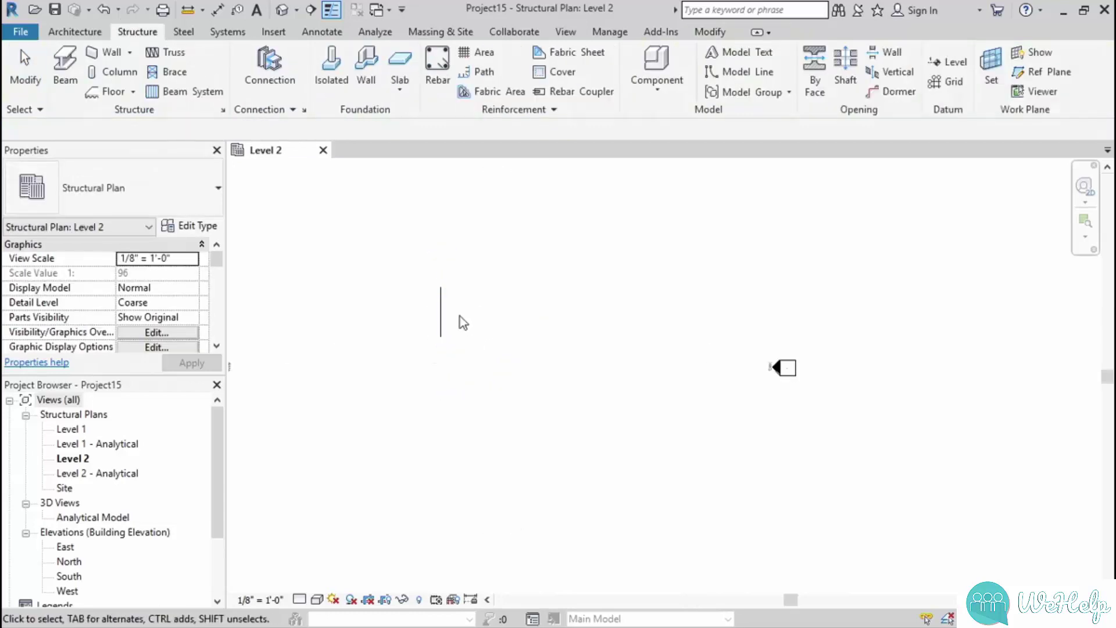
Zoom to the new beam and set the plan's detail level to Fine.
{"action": "scroll", "coordinate": [460, 316], "scroll_direction": "up", "scroll_amount": 2}
{"action": "scroll", "coordinate": [444, 314], "scroll_direction": "up", "scroll_amount": 3}
{"action": "middle_click_drag", "start_coordinate": [474, 281], "coordinate": [453, 295]}
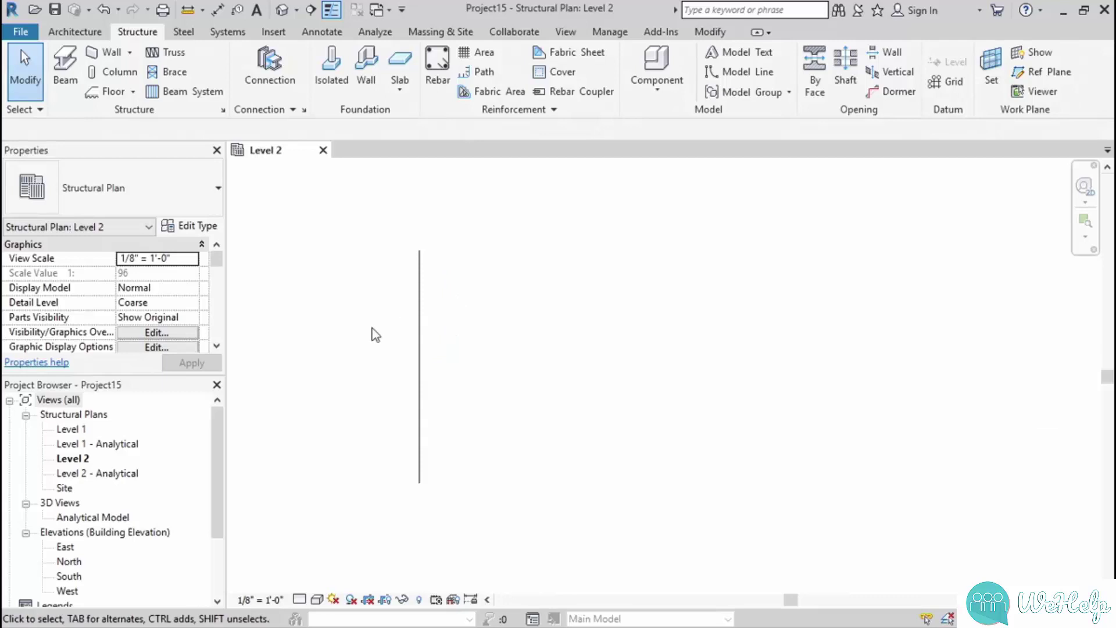
{"action": "left_click", "coordinate": [300, 600]}
{"action": "left_click", "coordinate": [321, 583]}
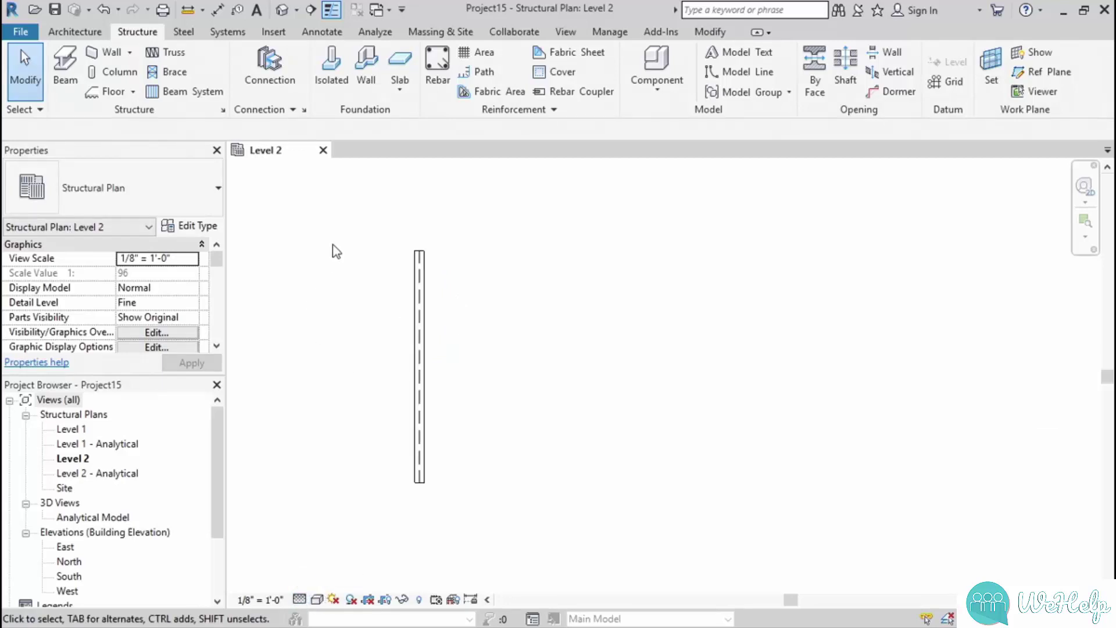
Sketch a rectangular steel plate outline from the beam's top corner to its bottom corner.
{"action": "left_click", "coordinate": [184, 33]}
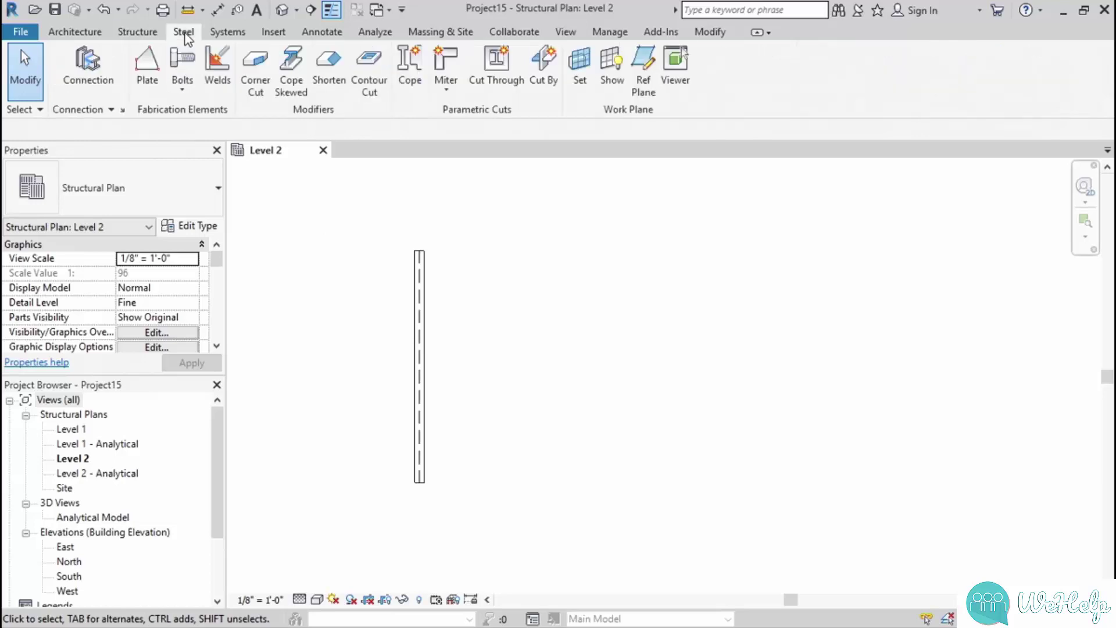
{"action": "left_click", "coordinate": [142, 63]}
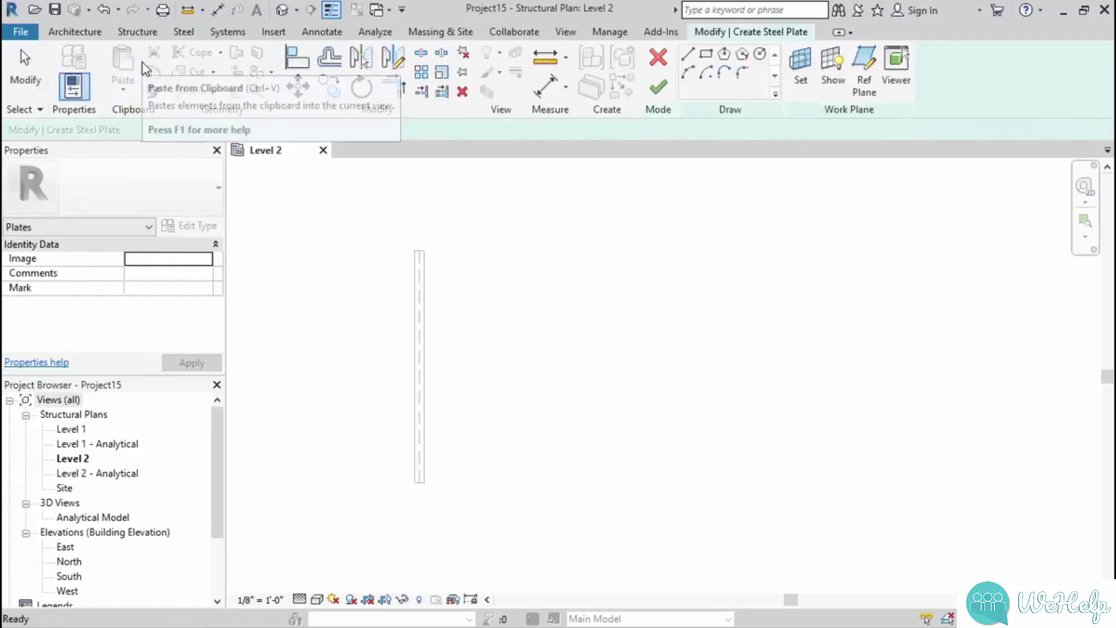
{"action": "left_click", "coordinate": [706, 54]}
{"action": "scroll", "coordinate": [433, 267], "scroll_direction": "up", "scroll_amount": 3}
{"action": "scroll", "coordinate": [423, 248], "scroll_direction": "up", "scroll_amount": 2}
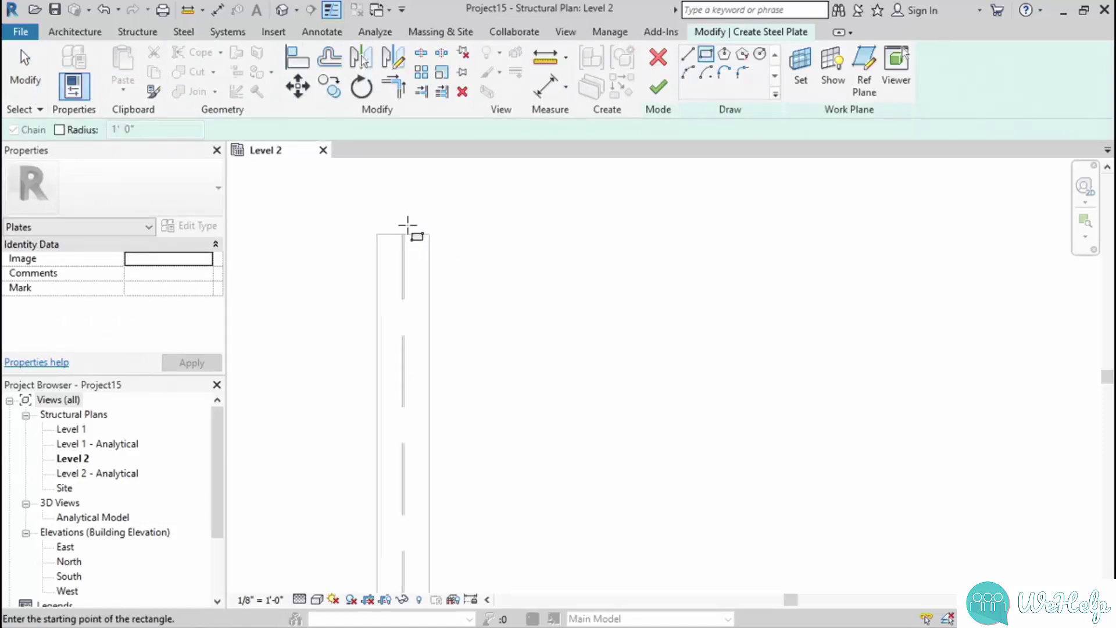
{"action": "left_click", "coordinate": [388, 235]}
{"action": "scroll", "coordinate": [408, 306], "scroll_direction": "down", "scroll_amount": 3}
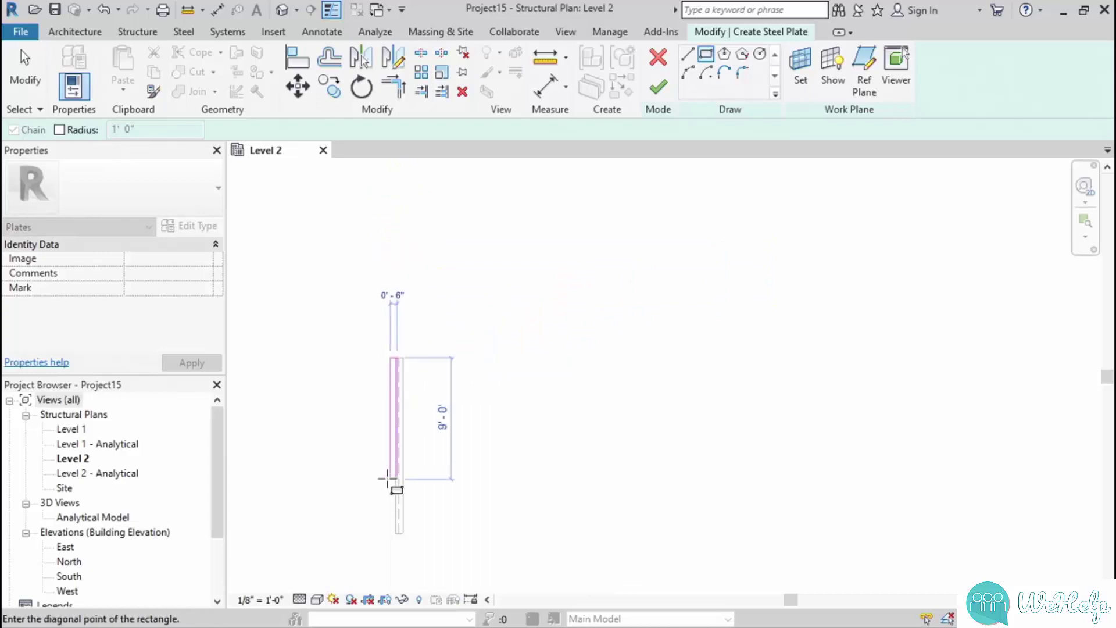
{"action": "scroll", "coordinate": [390, 436], "scroll_direction": "up", "scroll_amount": 1}
{"action": "scroll", "coordinate": [435, 389], "scroll_direction": "up", "scroll_amount": 2}
{"action": "left_click", "coordinate": [444, 415]}
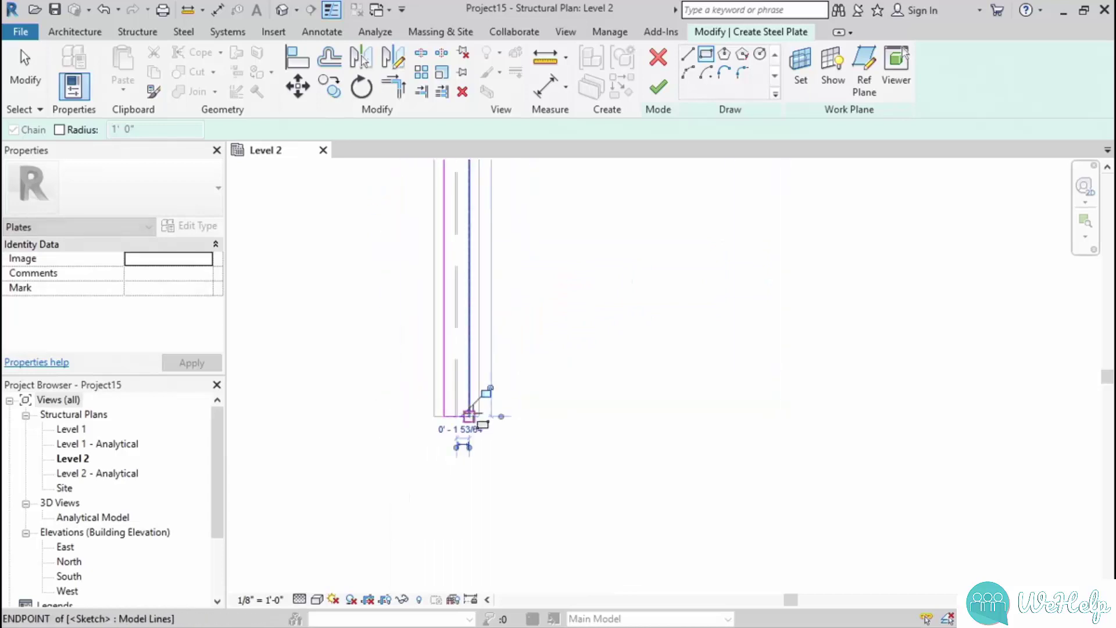
Finish the sketch to create the 1/2" plate along the beam.
{"action": "scroll", "coordinate": [460, 349], "scroll_direction": "down", "scroll_amount": 3}
{"action": "scroll", "coordinate": [456, 317], "scroll_direction": "up", "scroll_amount": 3}
{"action": "key", "text": "Escape"}
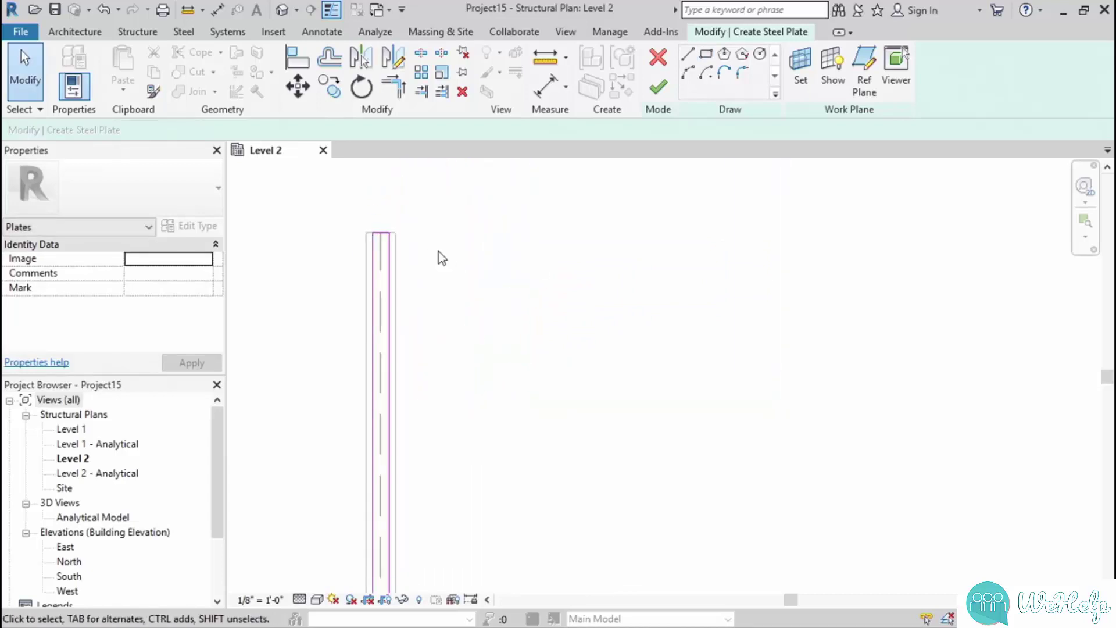
{"action": "scroll", "coordinate": [441, 258], "scroll_direction": "down", "scroll_amount": 2}
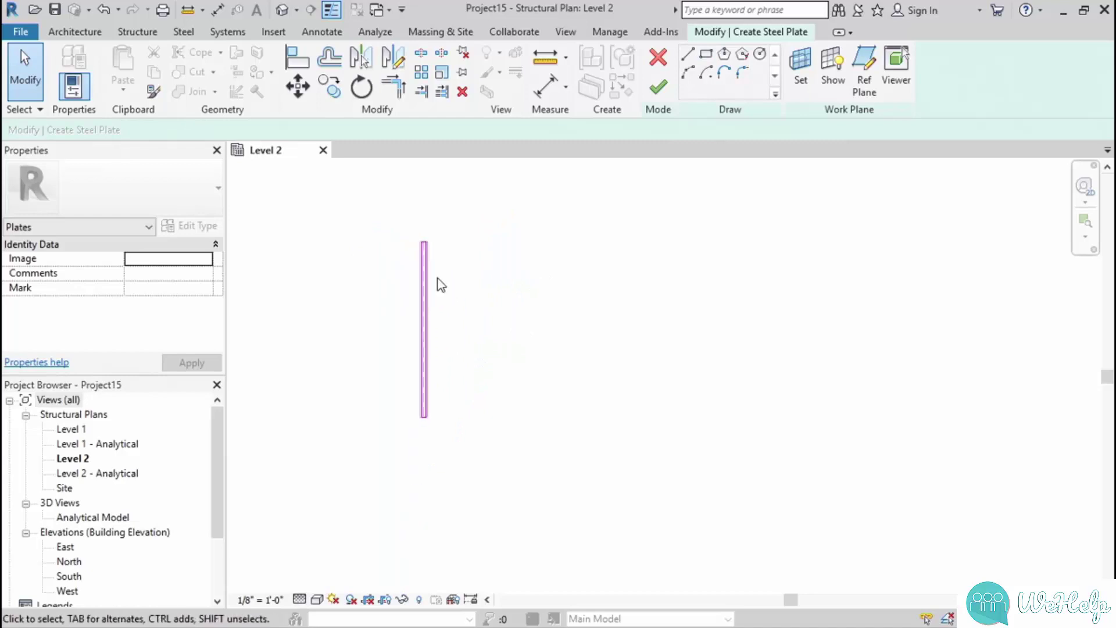
{"action": "scroll", "coordinate": [445, 276], "scroll_direction": "up", "scroll_amount": 1}
{"action": "left_click", "coordinate": [656, 89]}
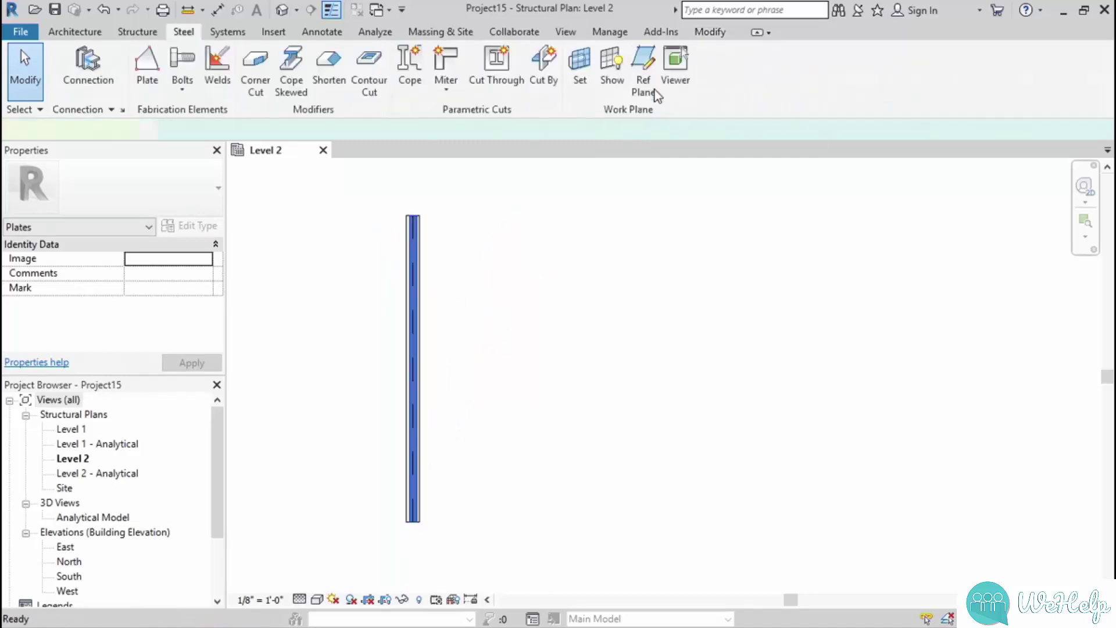
{"action": "middle_click_drag", "start_coordinate": [463, 318], "coordinate": [476, 319]}
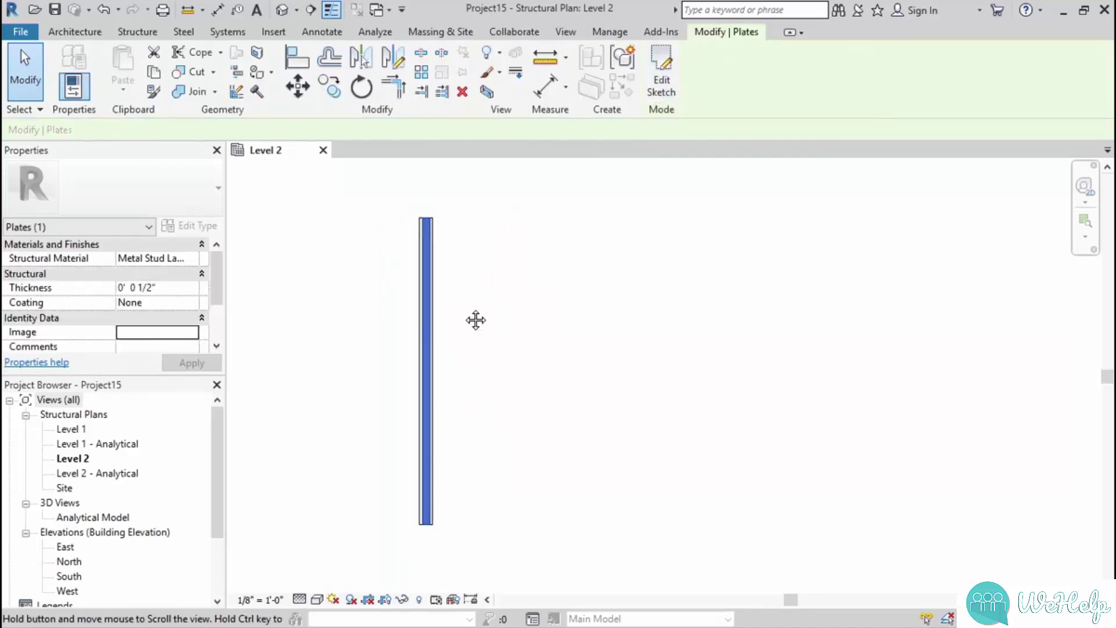
{"action": "left_click", "coordinate": [526, 278]}
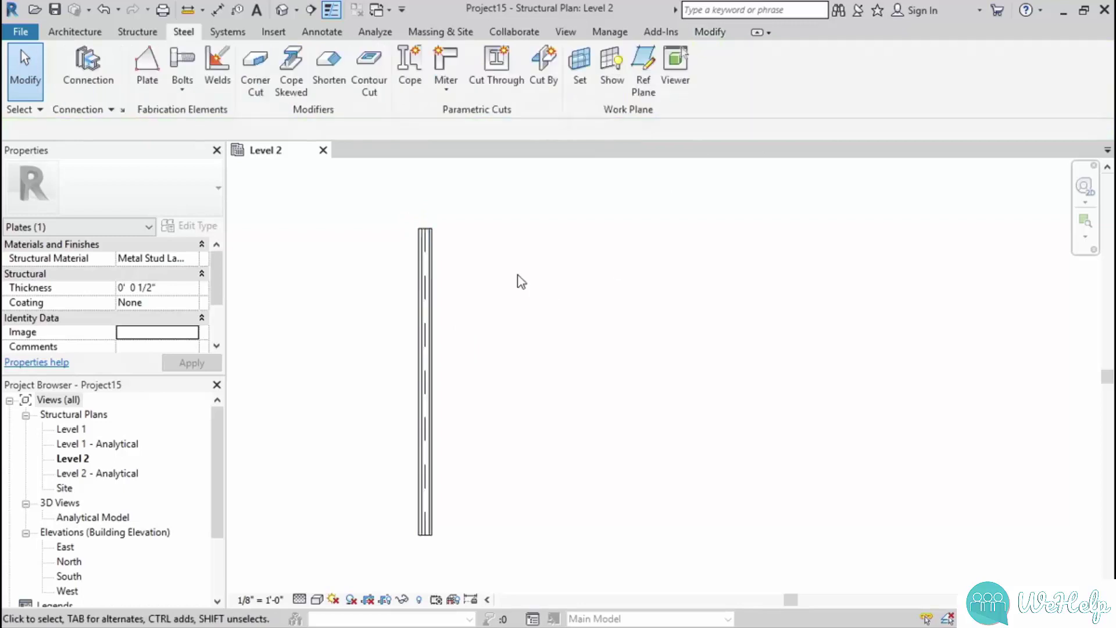
Open the default 3D view, zoom to the beam, and set Fine detail level.
{"action": "left_click", "coordinate": [282, 11]}
{"action": "scroll", "coordinate": [654, 329], "scroll_direction": "up", "scroll_amount": 2}
{"action": "scroll", "coordinate": [654, 328], "scroll_direction": "up", "scroll_amount": 3}
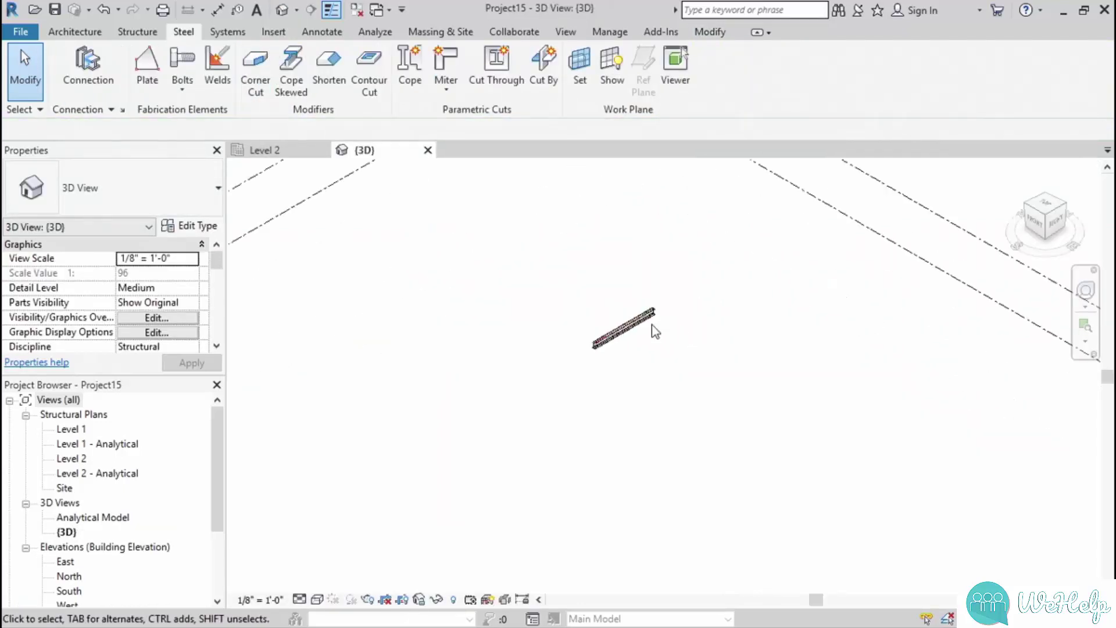
{"action": "scroll", "coordinate": [654, 328], "scroll_direction": "up", "scroll_amount": 3}
{"action": "scroll", "coordinate": [652, 308], "scroll_direction": "up", "scroll_amount": 3}
{"action": "middle_click_drag", "start_coordinate": [541, 456], "coordinate": [650, 373]}
{"action": "left_click", "coordinate": [300, 600]}
{"action": "left_click", "coordinate": [324, 582]}
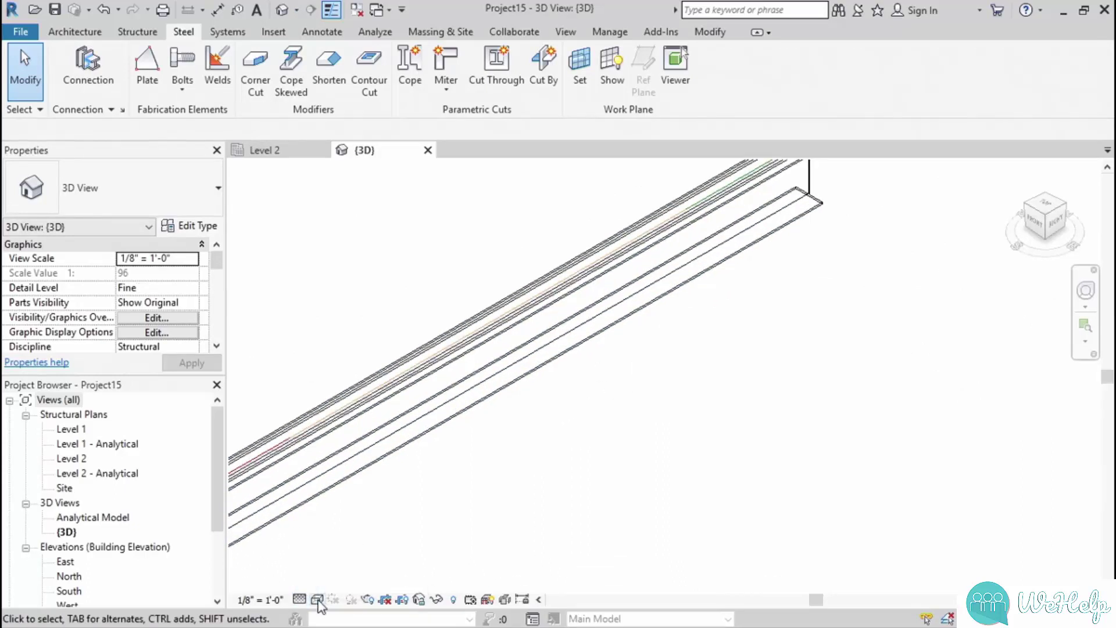
Switch to Hidden Line style, frame the beam end, and start the Welds tool.
{"action": "left_click", "coordinate": [317, 600]}
{"action": "left_click", "coordinate": [361, 517]}
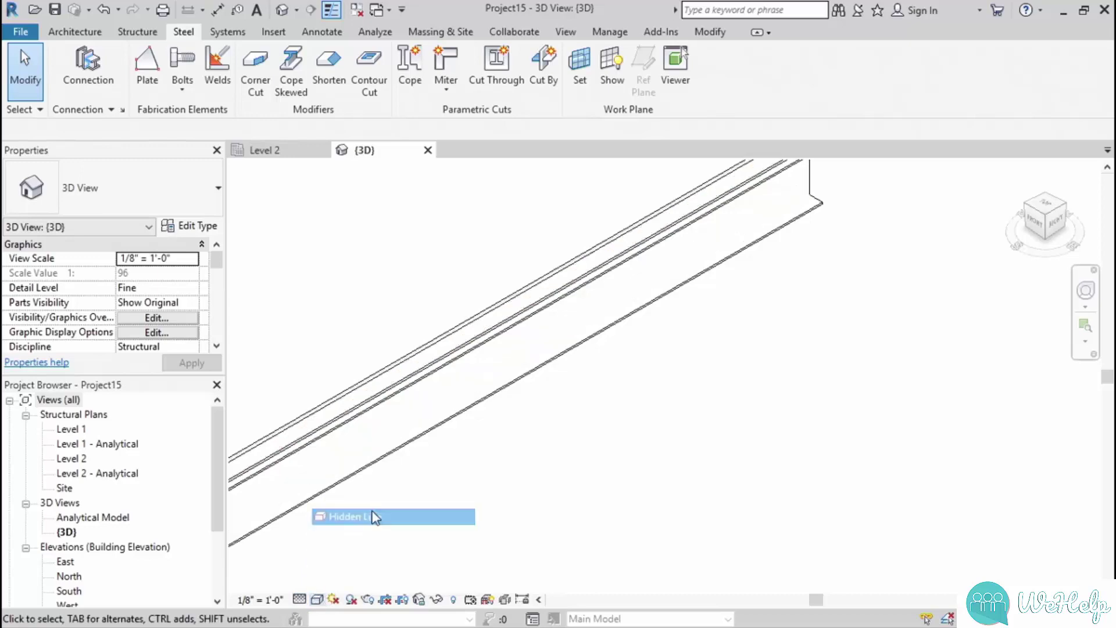
{"action": "scroll", "coordinate": [458, 484], "scroll_direction": "down", "scroll_amount": 3}
{"action": "middle_click_drag", "start_coordinate": [458, 484], "coordinate": [401, 518]}
{"action": "scroll", "coordinate": [344, 498], "scroll_direction": "up", "scroll_amount": 1}
{"action": "scroll", "coordinate": [357, 463], "scroll_direction": "up", "scroll_amount": 2}
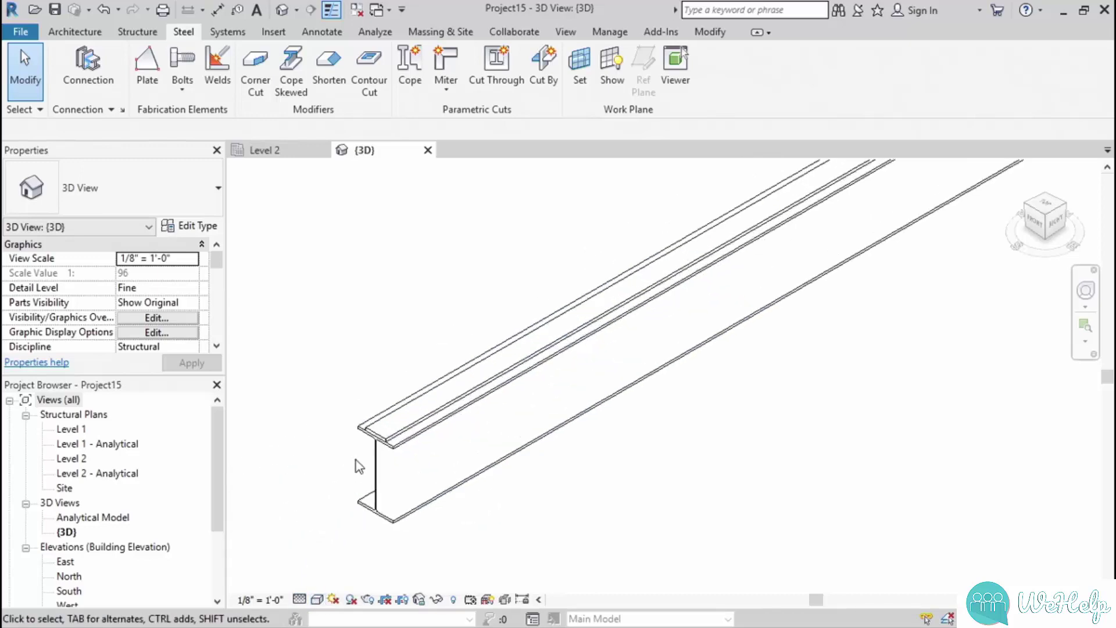
{"action": "scroll", "coordinate": [363, 471], "scroll_direction": "up", "scroll_amount": 2}
{"action": "scroll", "coordinate": [364, 471], "scroll_direction": "up", "scroll_amount": 2}
{"action": "middle_click_drag", "start_coordinate": [535, 428], "coordinate": [428, 524]}
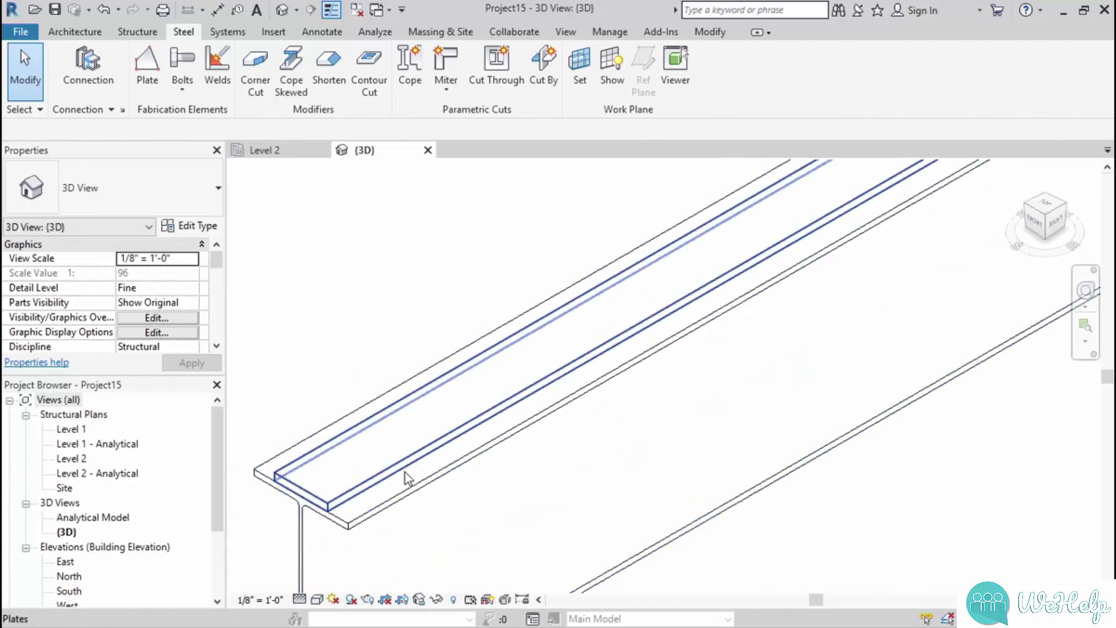
{"action": "mouse_move", "coordinate": [418, 469]}
{"action": "middle_mouse_down"}
{"action": "mouse_move", "coordinate": [418, 495]}
{"action": "mouse_move", "coordinate": [461, 467]}
{"action": "middle_mouse_up"}
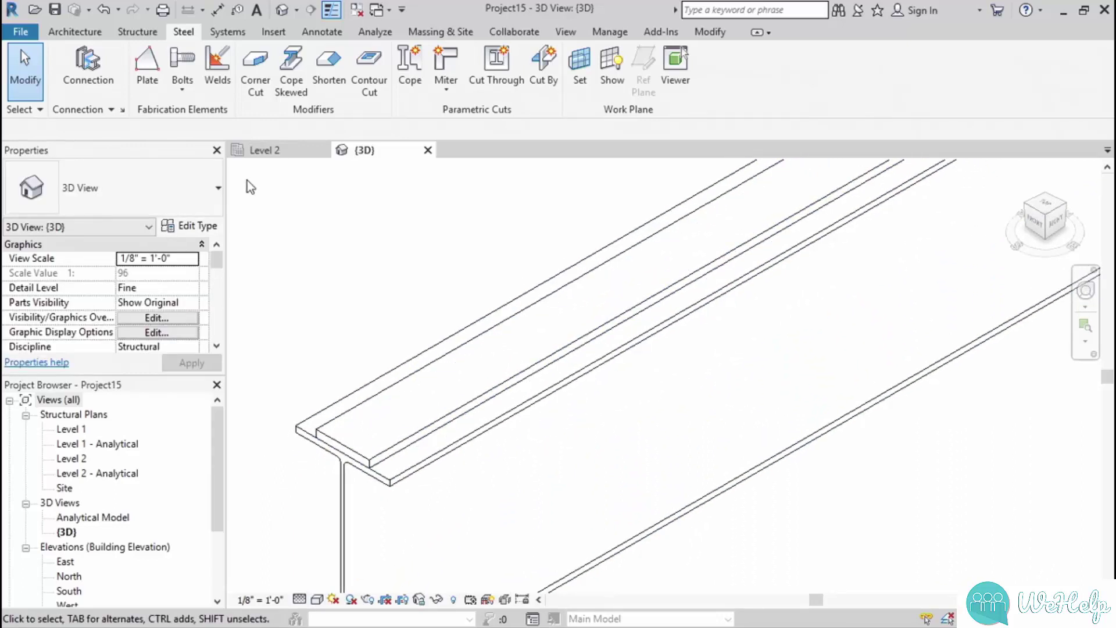
{"action": "left_click", "coordinate": [218, 89]}
{"action": "middle_click_drag", "start_coordinate": [388, 319], "coordinate": [362, 281]}
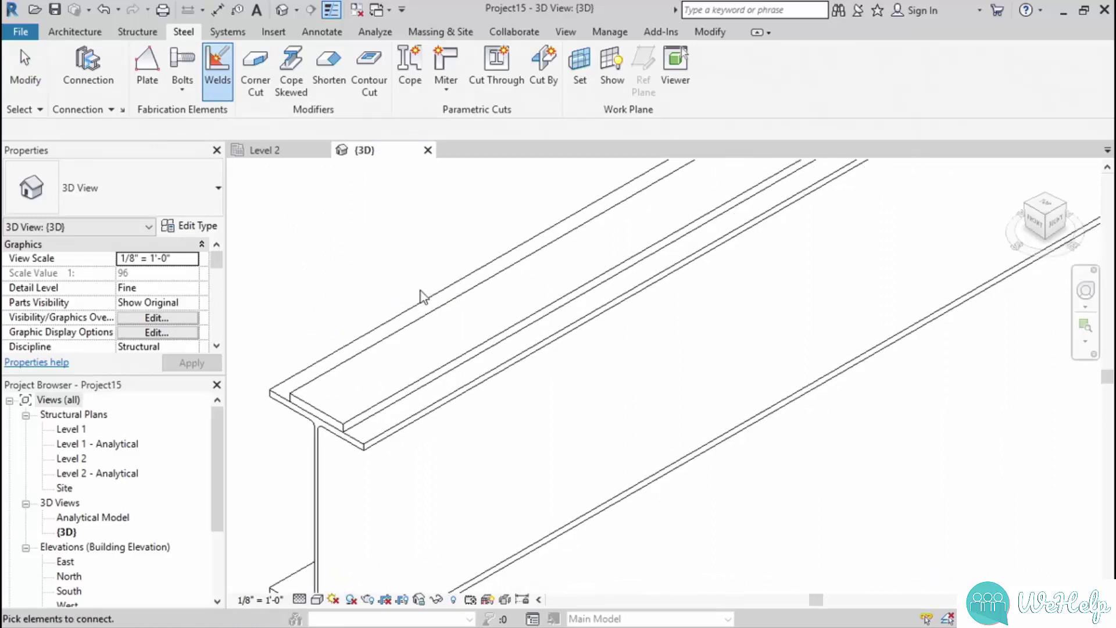
Pick the top plate and W12X26 beam, then weld along the plate edge with a 1/4" fillet weld.
{"action": "left_click", "coordinate": [437, 318]}
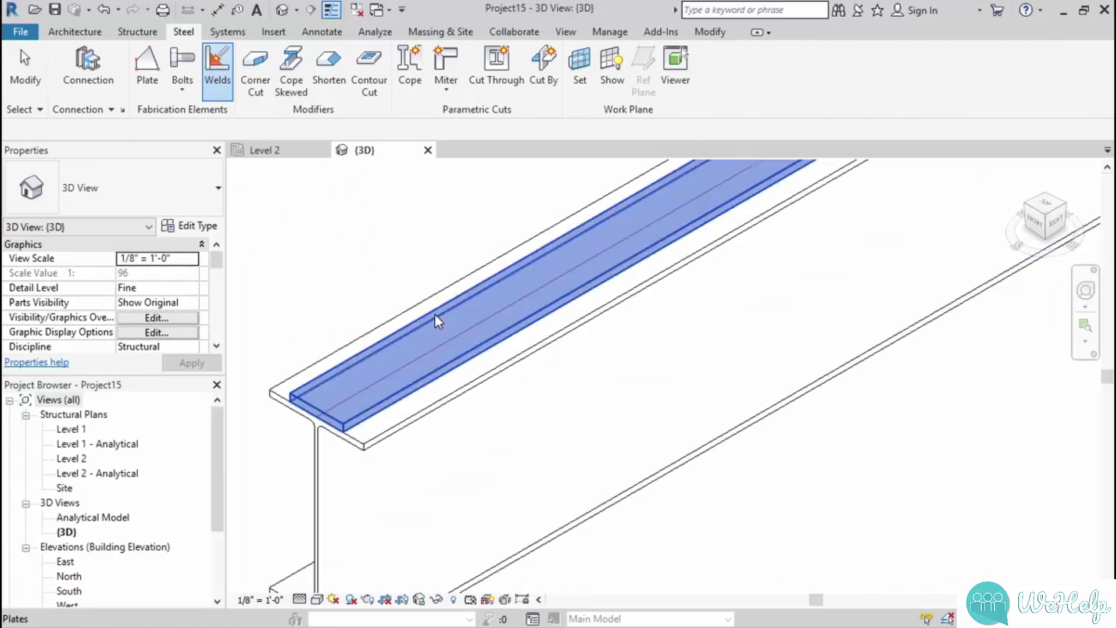
{"action": "left_click", "coordinate": [454, 400]}
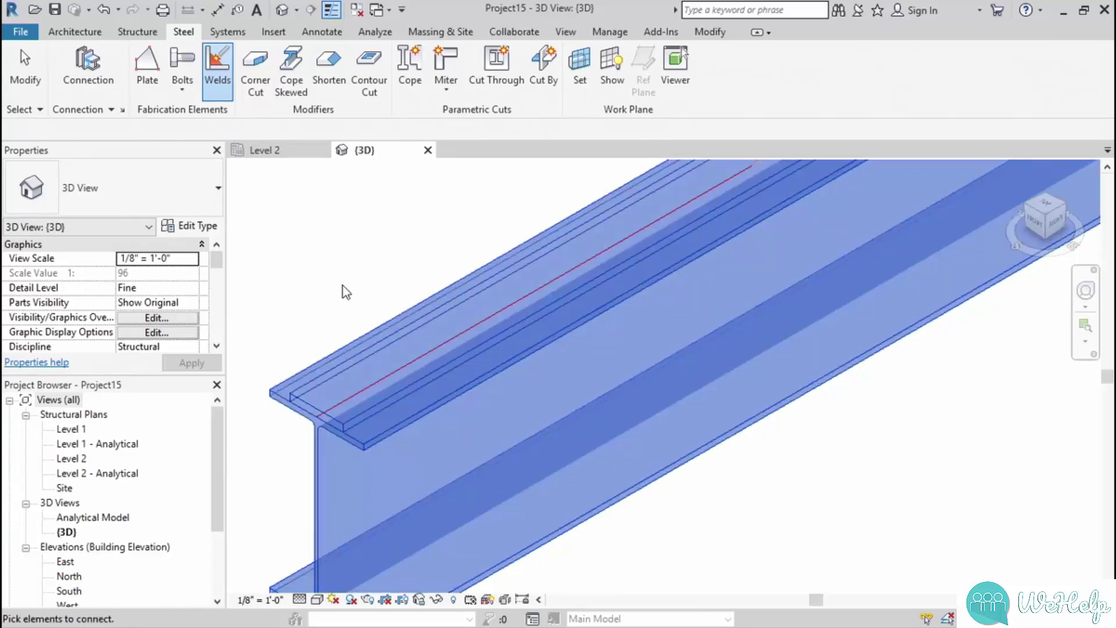
{"action": "key", "text": "Return"}
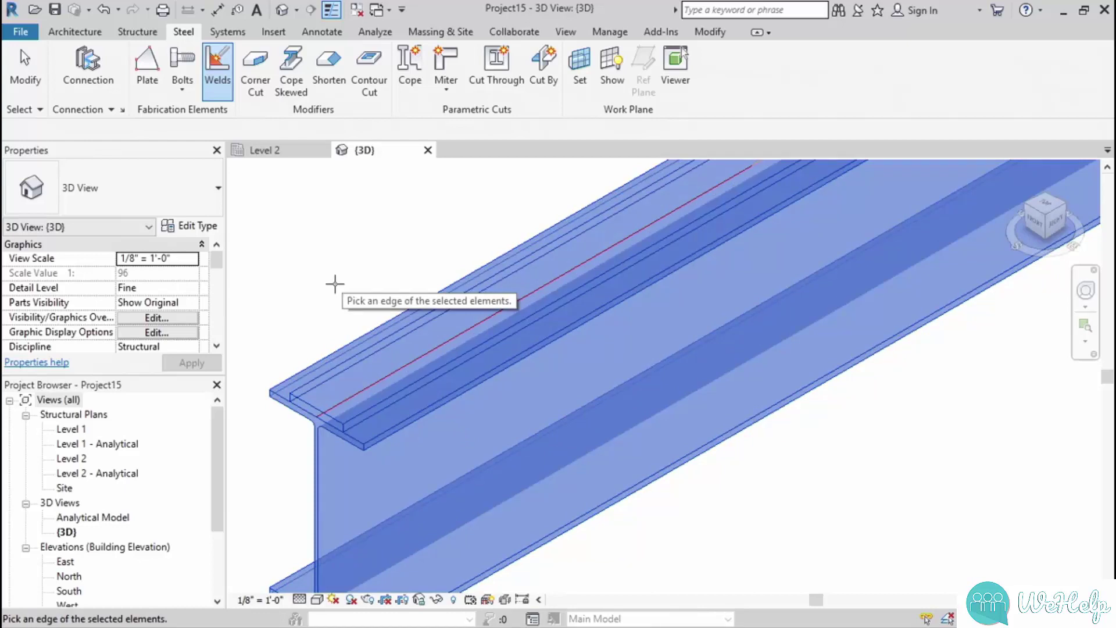
{"action": "scroll", "coordinate": [431, 401], "scroll_direction": "up", "scroll_amount": 4}
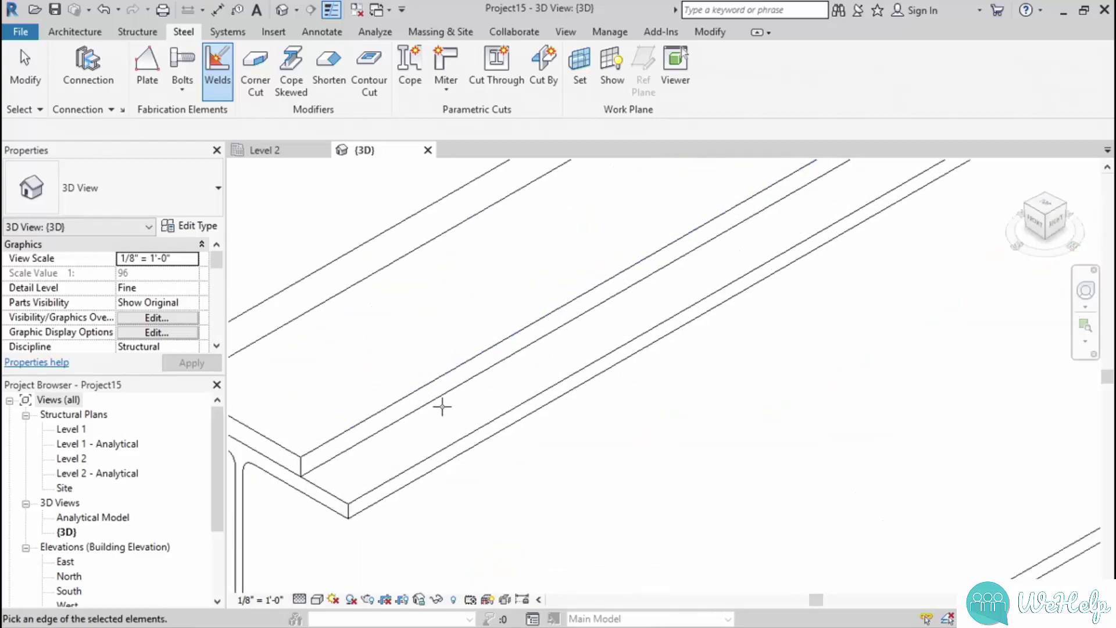
{"action": "left_click", "coordinate": [466, 382]}
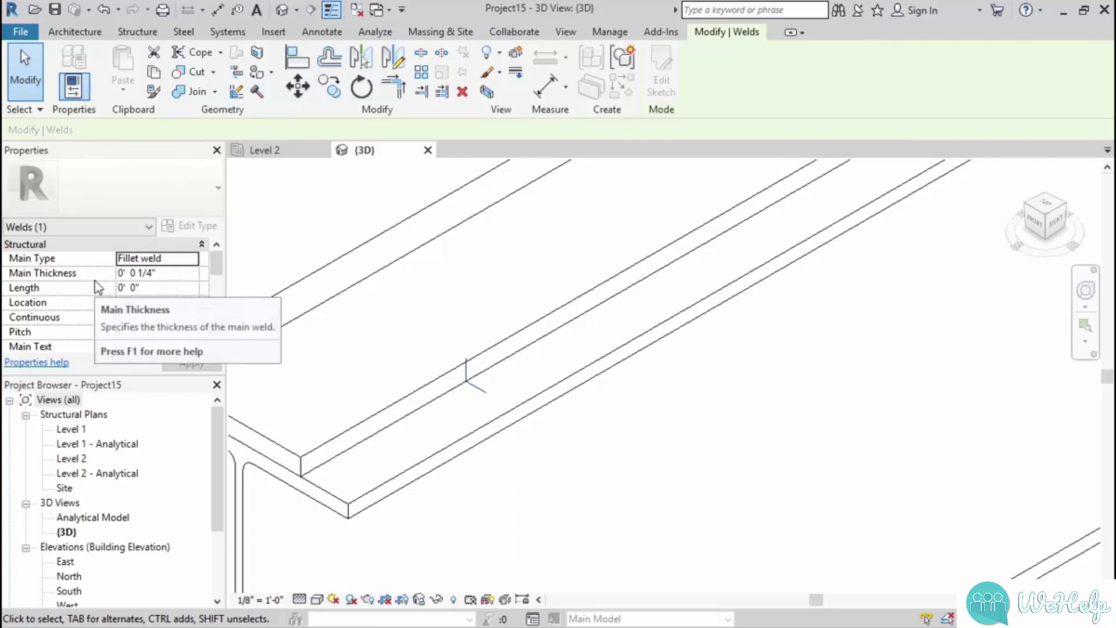
Set the weld's Length to 3" and Pitch to 1/8" in Properties.
{"action": "left_click", "coordinate": [167, 288]}
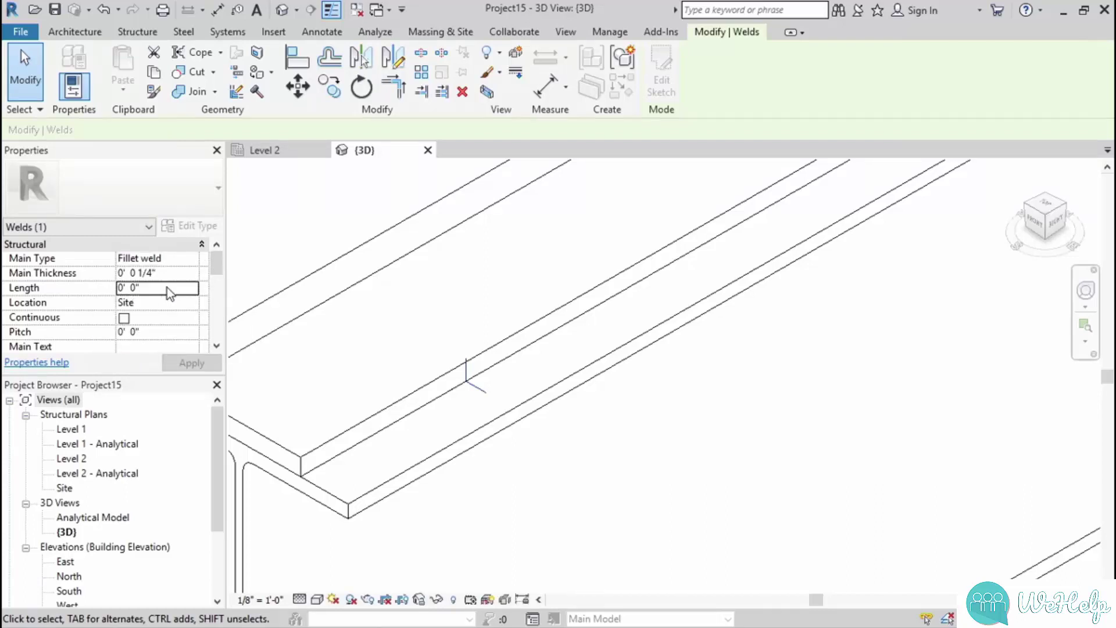
{"action": "type", "text": "3\""}
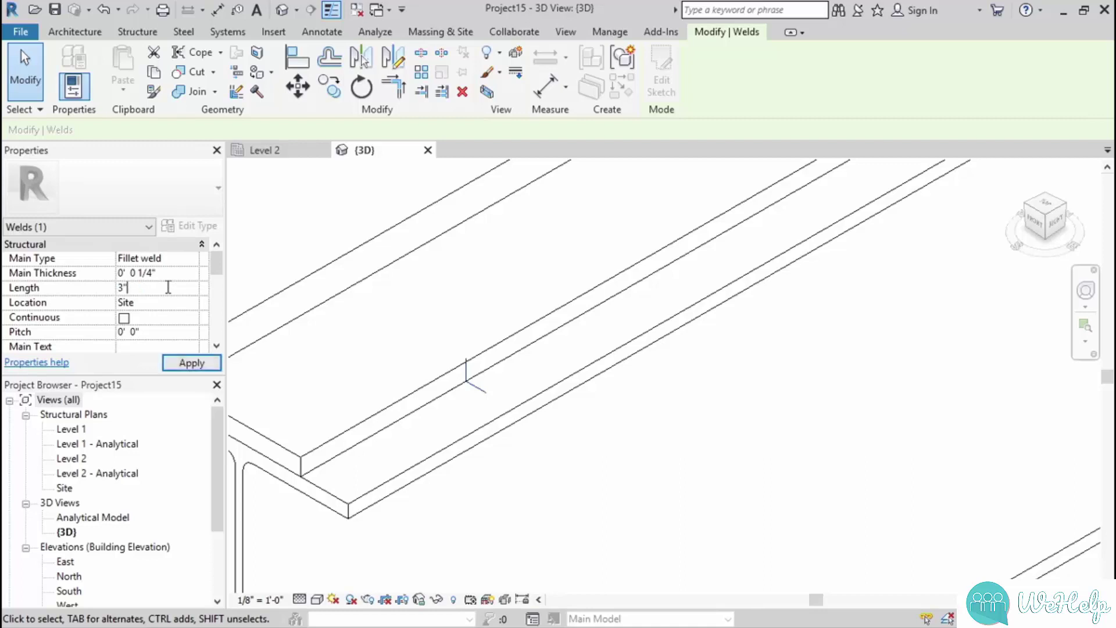
{"action": "left_click", "coordinate": [154, 332]}
{"action": "type", "text": "1/8"}
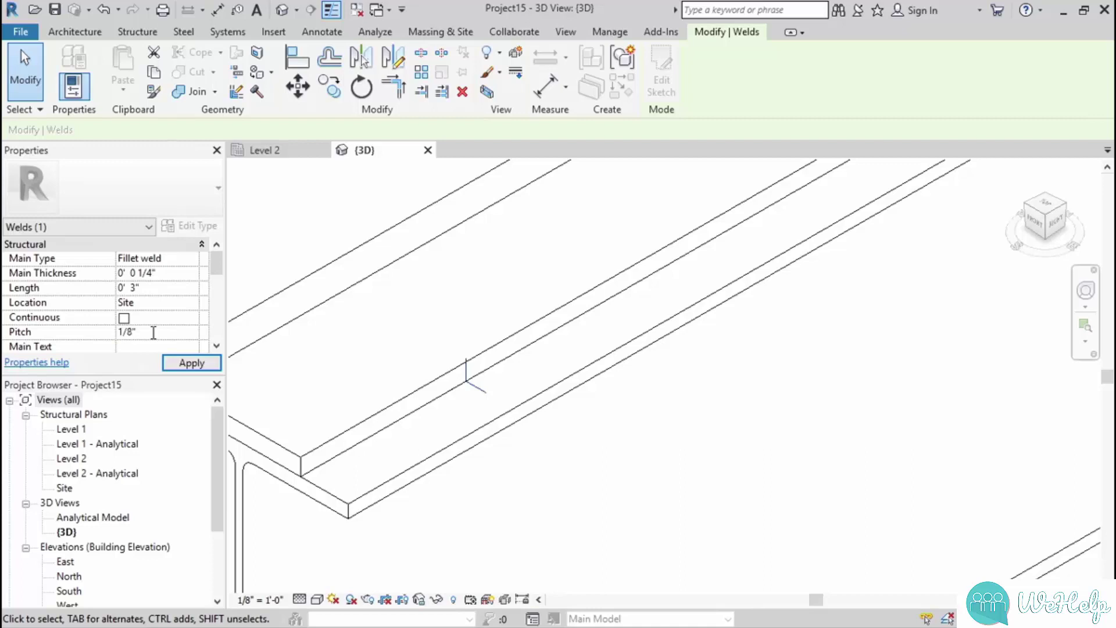
{"action": "type", "text": "\""}
{"action": "left_click", "coordinate": [191, 364]}
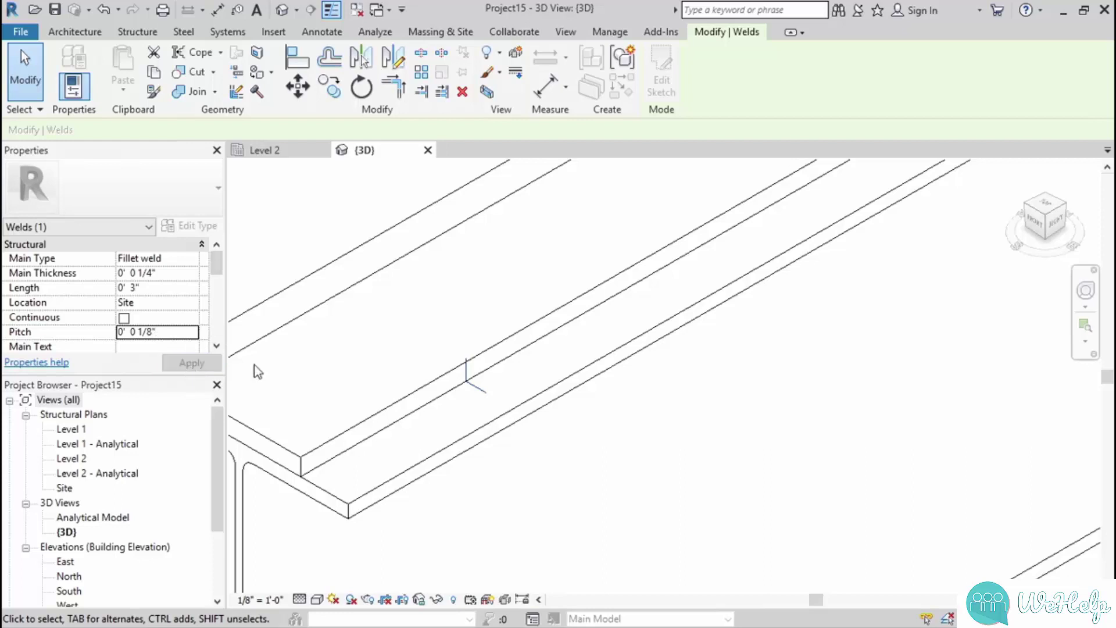
{"action": "middle_click_drag", "start_coordinate": [441, 386], "coordinate": [472, 382]}
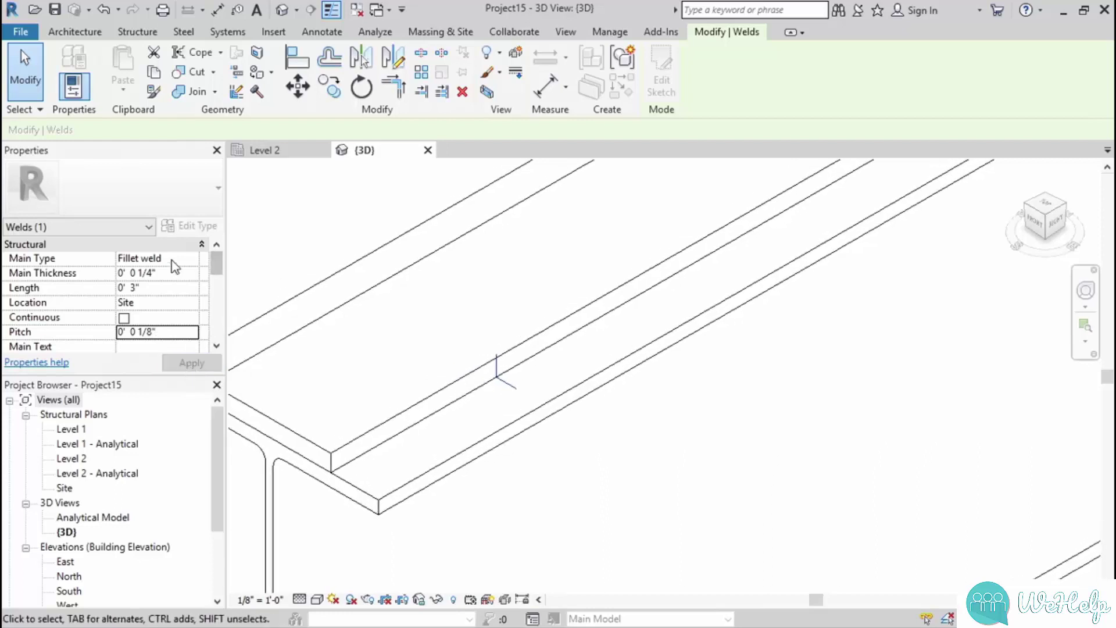
Review the Main Type and Weld preparation options, keeping Fillet weld.
{"action": "left_click", "coordinate": [171, 260]}
{"action": "left_click", "coordinate": [193, 256]}
{"action": "mouse_move", "coordinate": [301, 294]}
{"action": "left_mouse_down"}
{"action": "mouse_move", "coordinate": [301, 316]}
{"action": "mouse_move", "coordinate": [302, 287]}
{"action": "left_mouse_up"}
{"action": "left_click", "coordinate": [157, 185]}
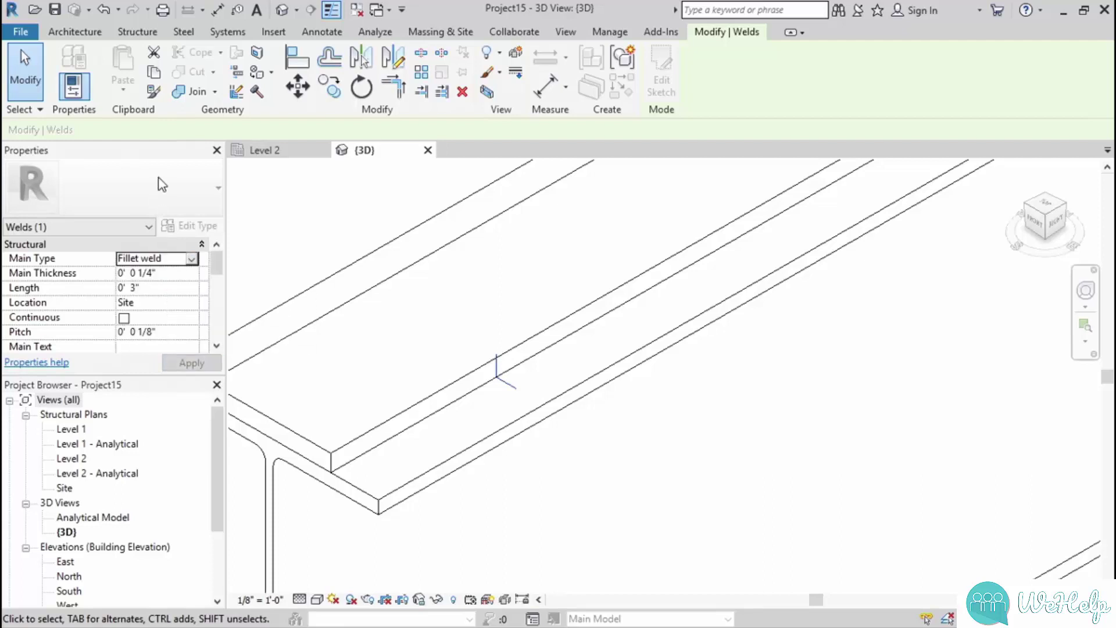
{"action": "scroll", "coordinate": [218, 291], "scroll_direction": "down", "scroll_amount": 2}
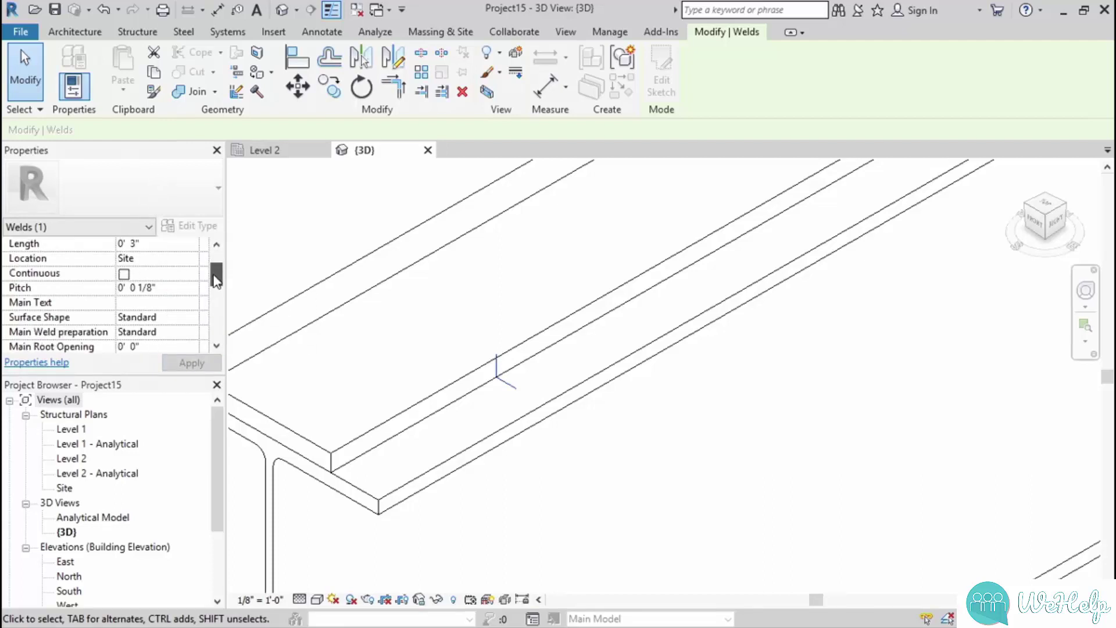
{"action": "scroll", "coordinate": [175, 291], "scroll_direction": "down", "scroll_amount": 2}
{"action": "left_click", "coordinate": [157, 288]}
{"action": "left_click", "coordinate": [190, 288]}
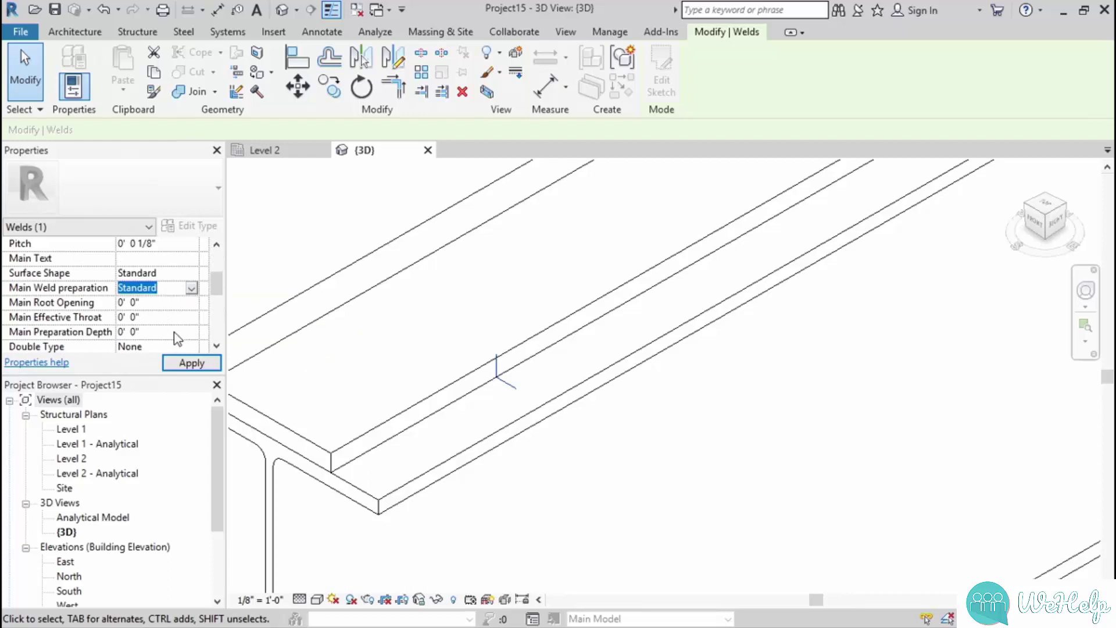
{"action": "scroll", "coordinate": [216, 283], "scroll_direction": "up", "scroll_amount": 4}
{"action": "scroll", "coordinate": [472, 323], "scroll_direction": "down", "scroll_amount": 1}
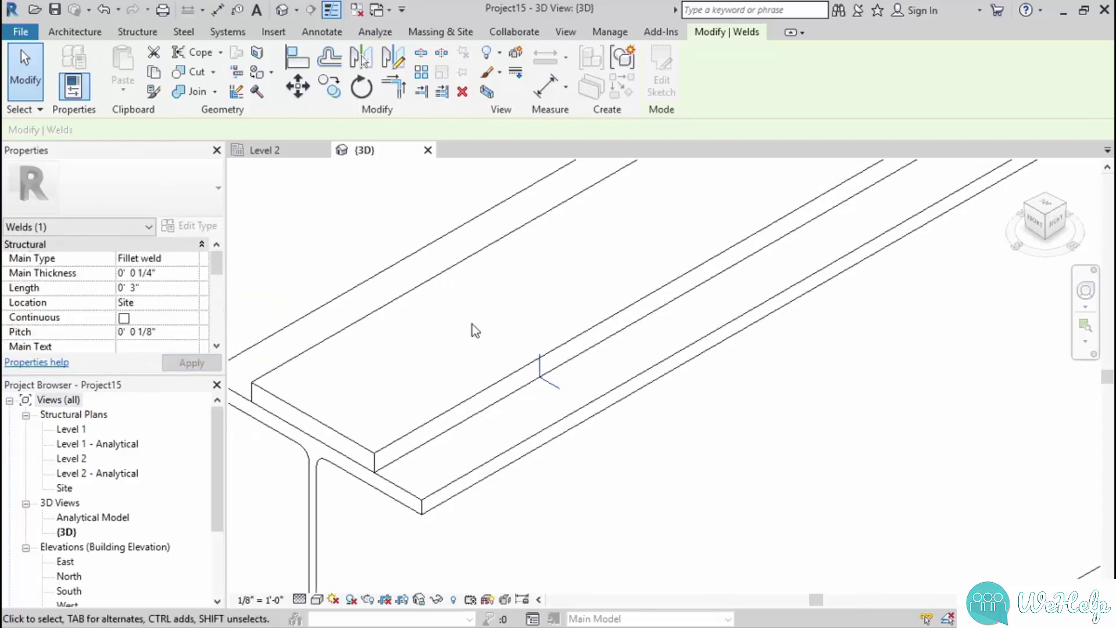
{"action": "scroll", "coordinate": [465, 331], "scroll_direction": "down", "scroll_amount": 1}
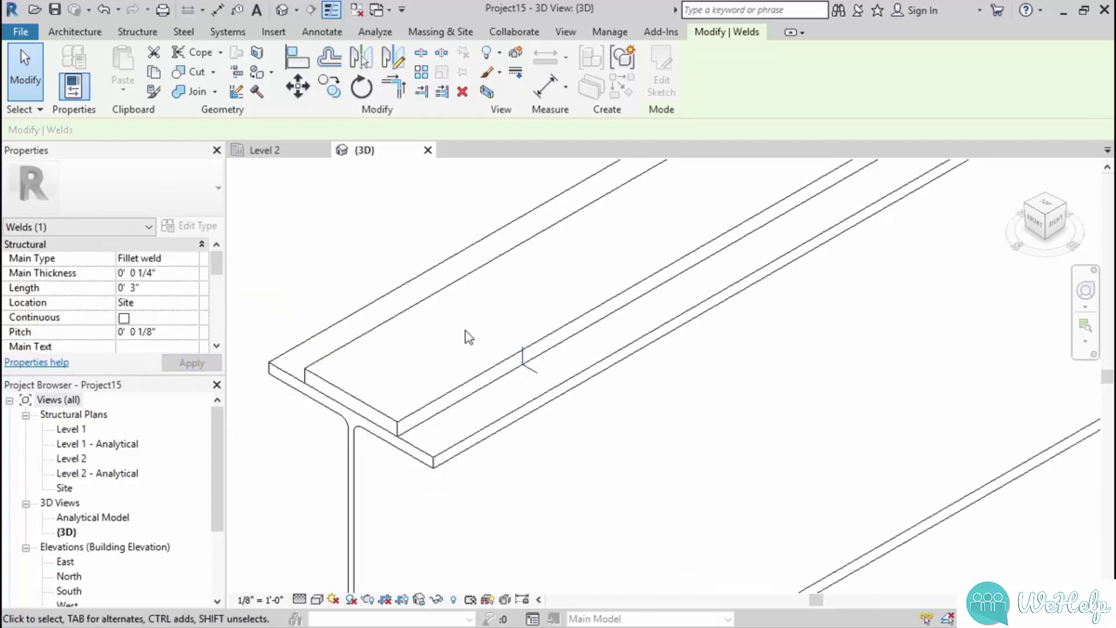
In the Level 2 plan, tag the weld with a leadered tag right of the beam, then select it.
{"action": "double_click", "coordinate": [71, 459]}
{"action": "middle_click_drag", "start_coordinate": [456, 494], "coordinate": [381, 429]}
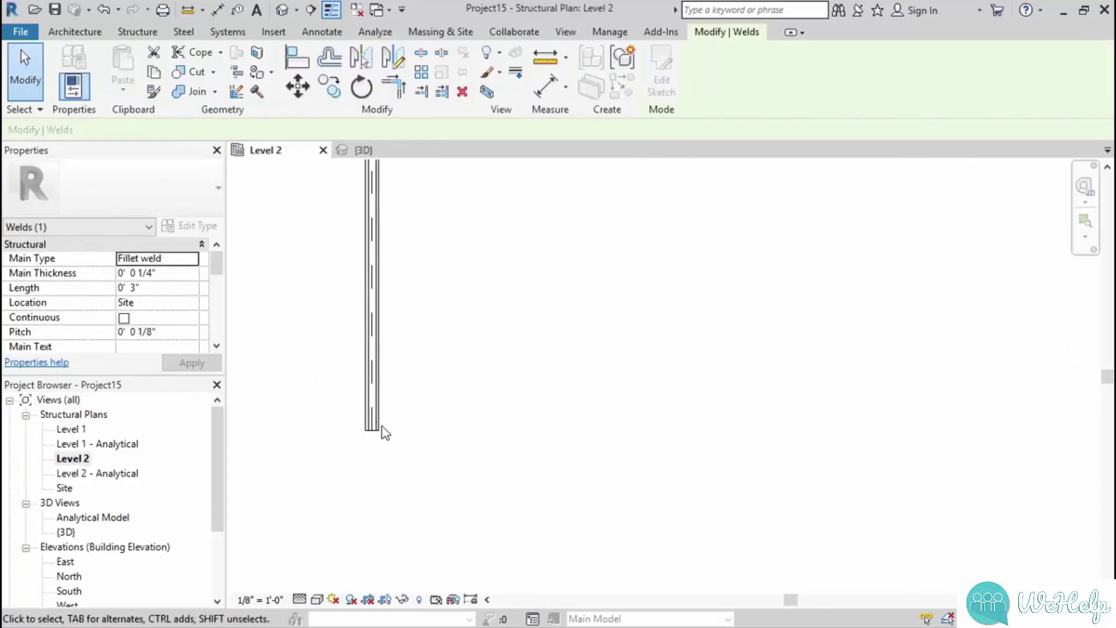
{"action": "scroll", "coordinate": [375, 444], "scroll_direction": "up", "scroll_amount": 5}
{"action": "scroll", "coordinate": [375, 444], "scroll_direction": "up", "scroll_amount": 2}
{"action": "scroll", "coordinate": [523, 357], "scroll_direction": "up", "scroll_amount": 1}
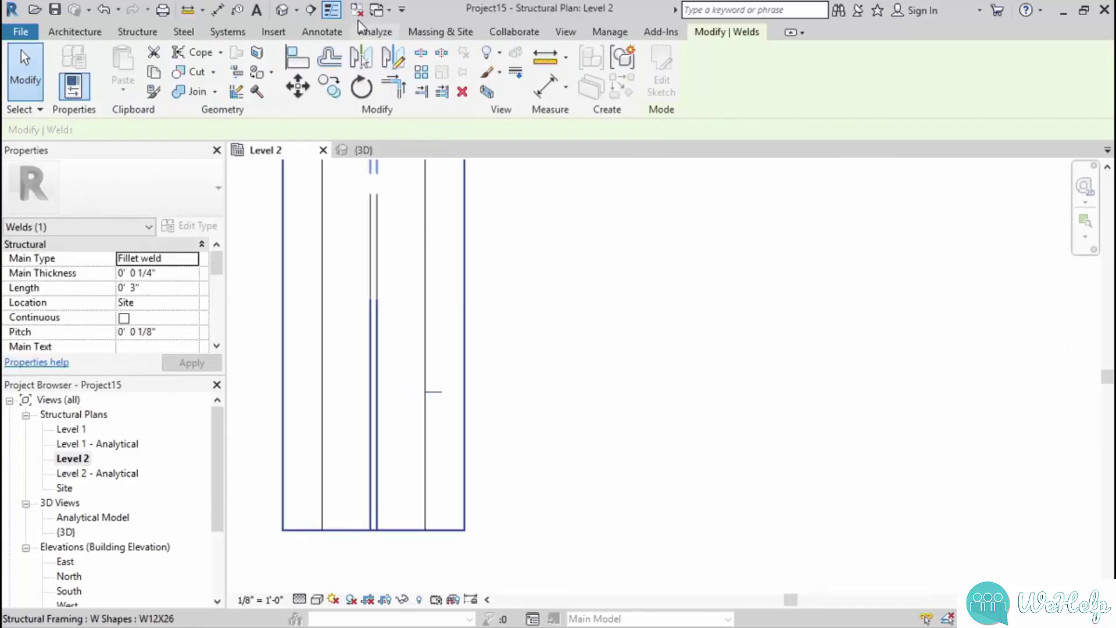
{"action": "left_click", "coordinate": [238, 10]}
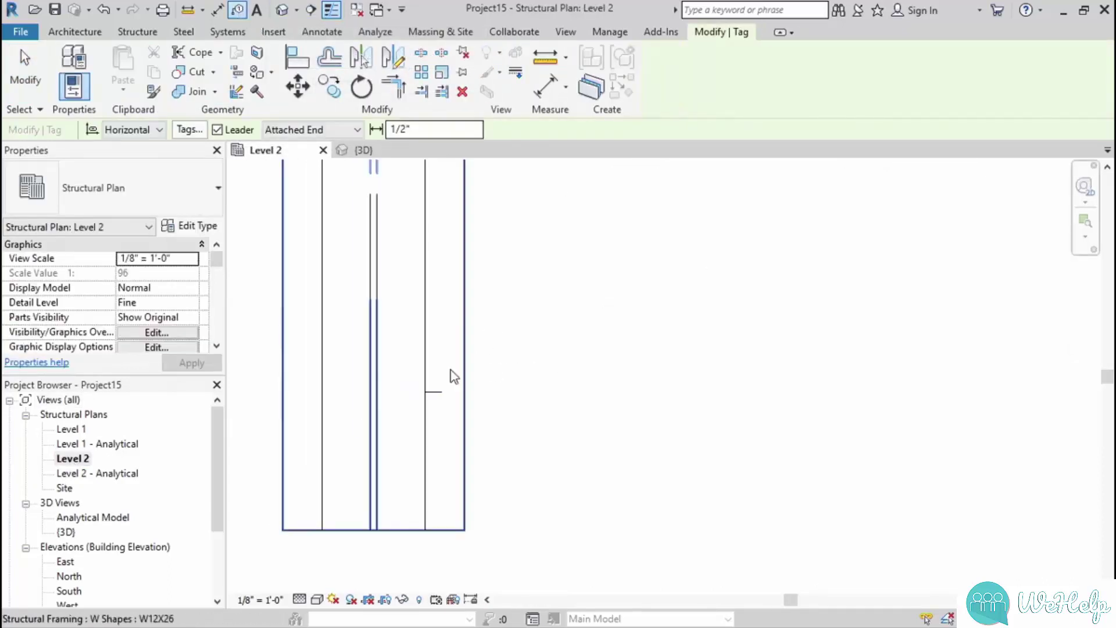
{"action": "scroll", "coordinate": [460, 378], "scroll_direction": "down", "scroll_amount": 3}
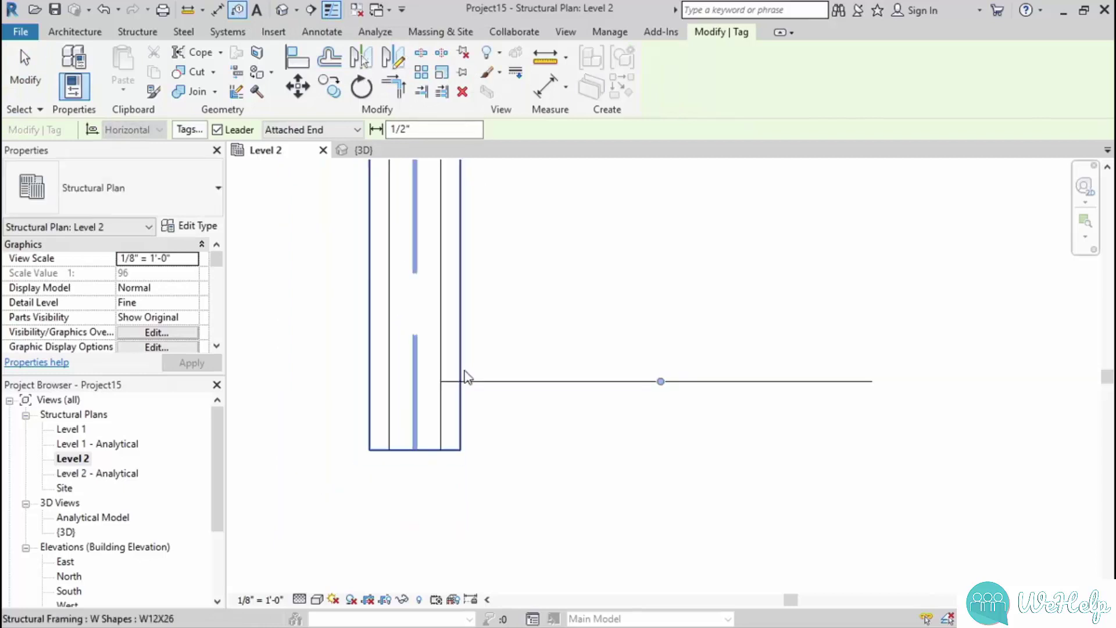
{"action": "scroll", "coordinate": [465, 372], "scroll_direction": "down", "scroll_amount": 4}
{"action": "scroll", "coordinate": [498, 354], "scroll_direction": "down", "scroll_amount": 2}
{"action": "middle_click_drag", "start_coordinate": [648, 317], "coordinate": [495, 280]}
{"action": "key", "text": "Escape"}
{"action": "key", "text": "Escape"}
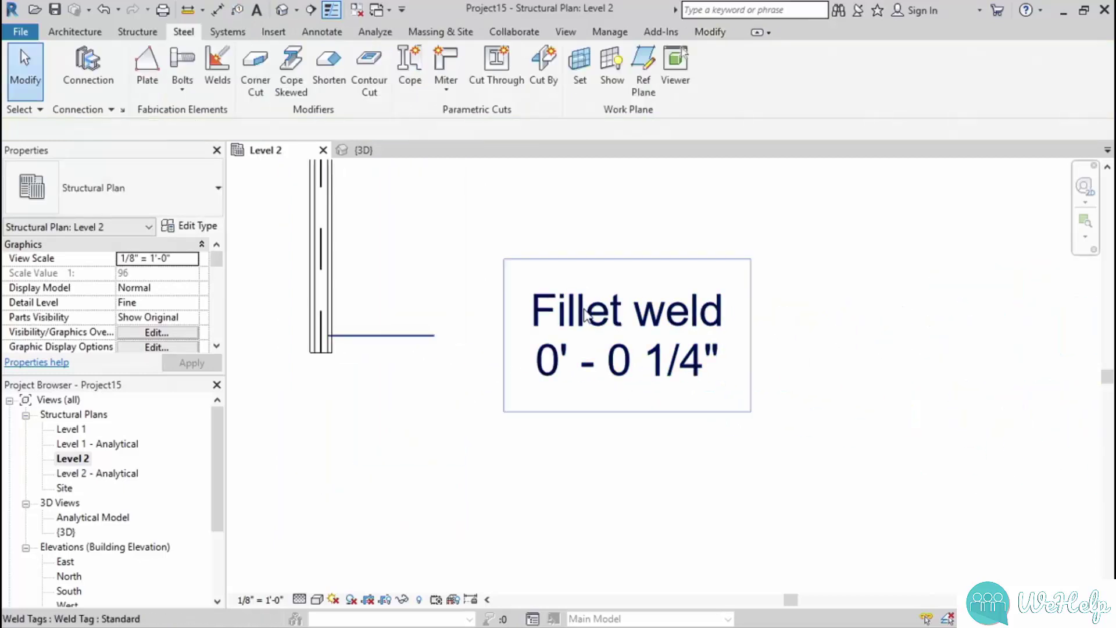
{"action": "left_click", "coordinate": [584, 314]}
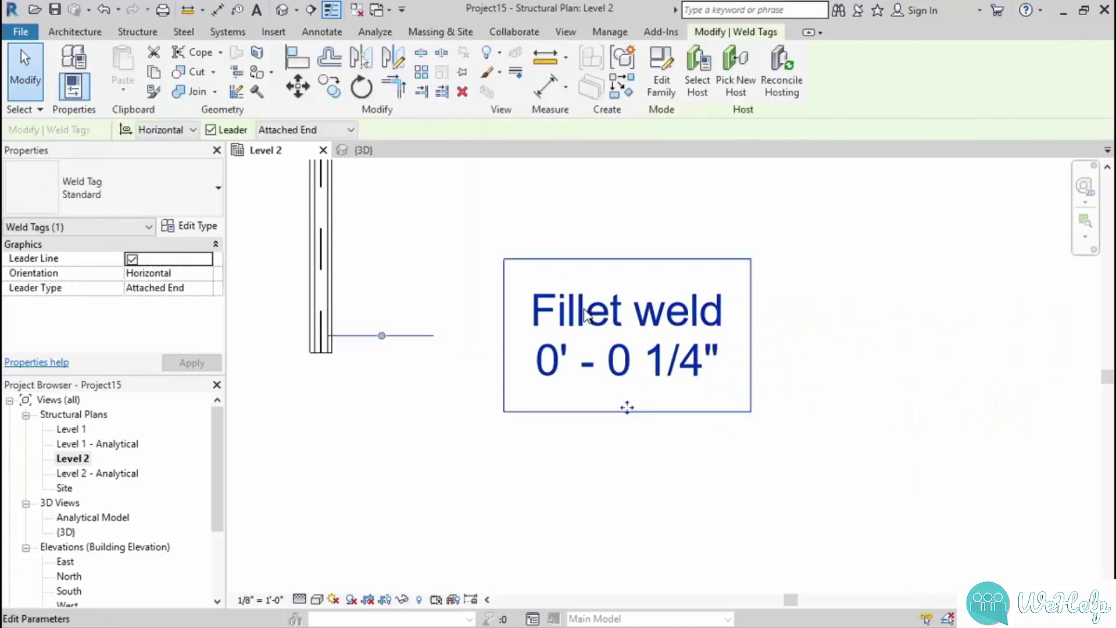
In the Weld Tag family, draw a horizontal line from the box's left midpoint, then select the label.
{"action": "left_click", "coordinate": [662, 86]}
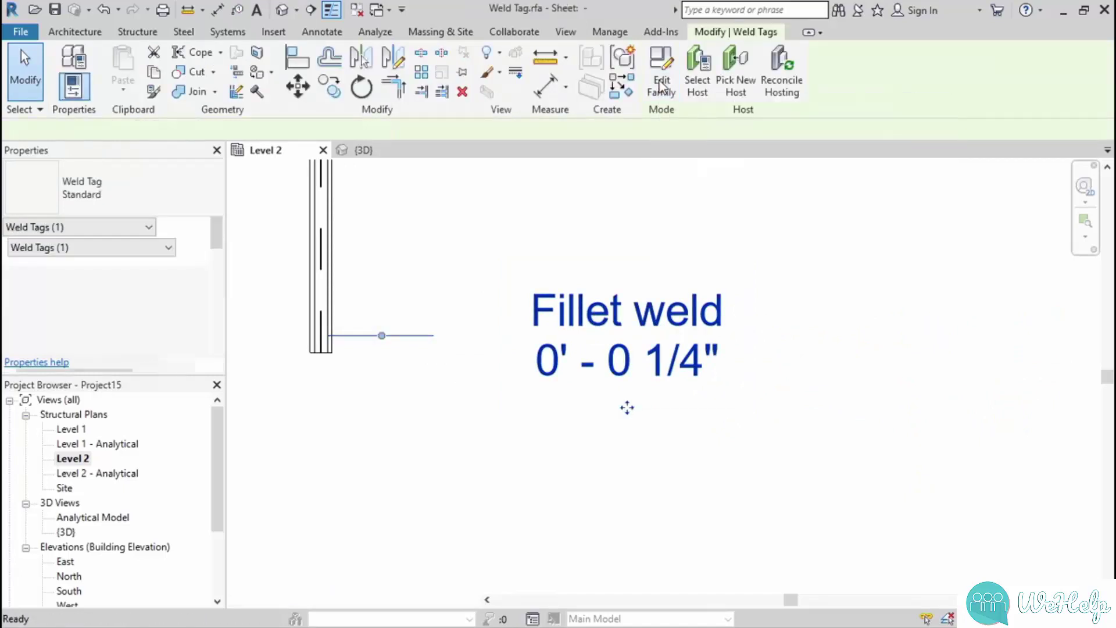
{"action": "scroll", "coordinate": [486, 311], "scroll_direction": "down", "scroll_amount": 1}
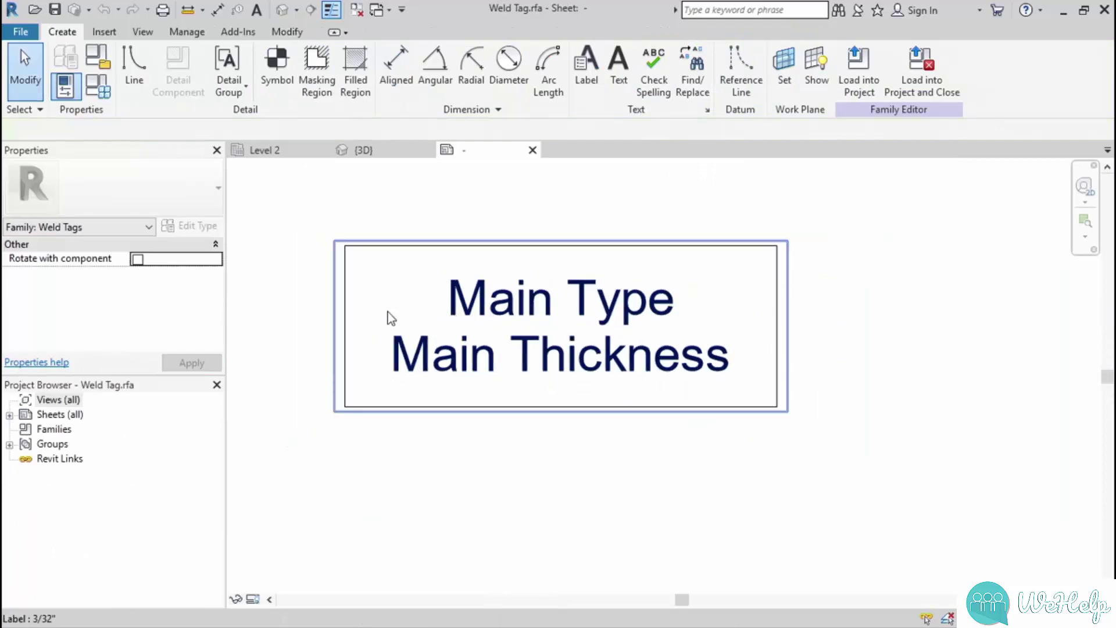
{"action": "left_click", "coordinate": [134, 64]}
{"action": "left_click", "coordinate": [344, 327]}
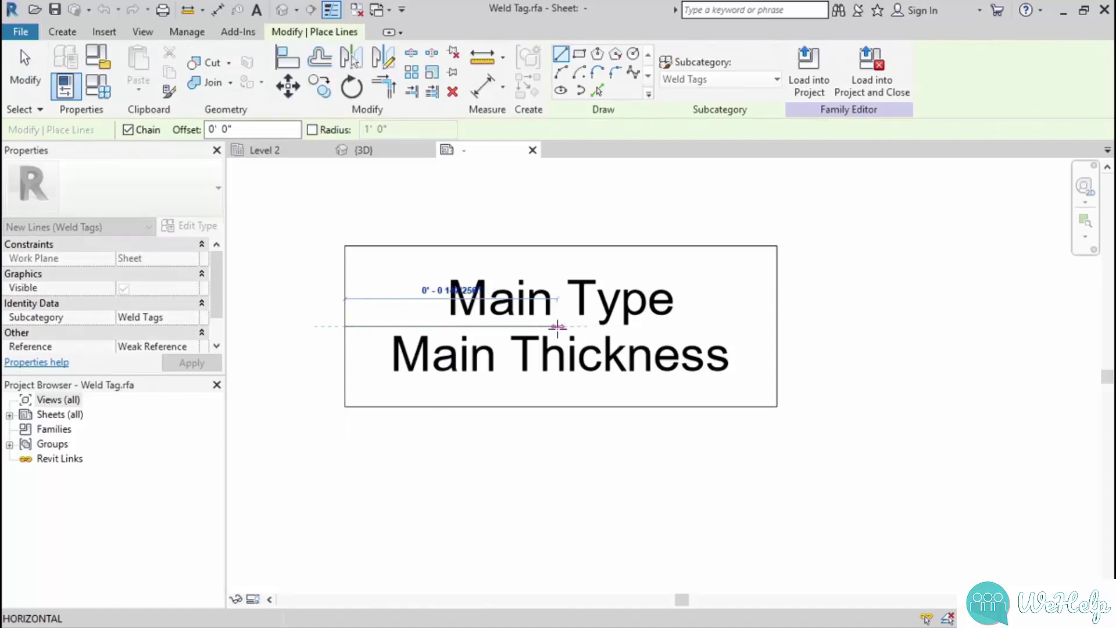
{"action": "left_click", "coordinate": [565, 326]}
{"action": "key", "text": "Escape"}
{"action": "key", "text": "Escape"}
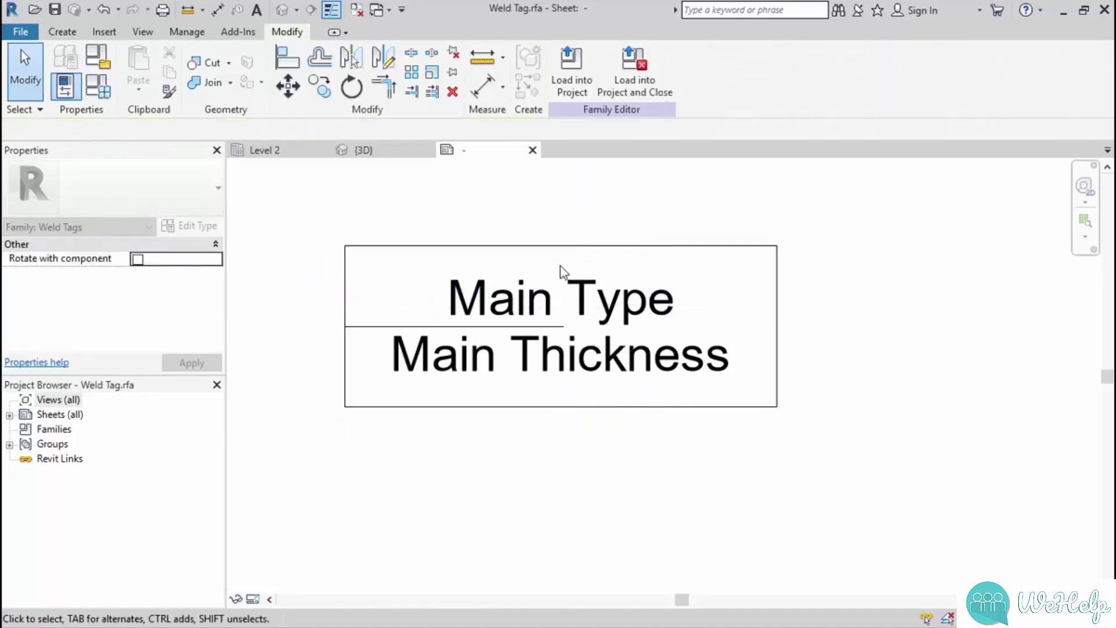
{"action": "left_click", "coordinate": [529, 304]}
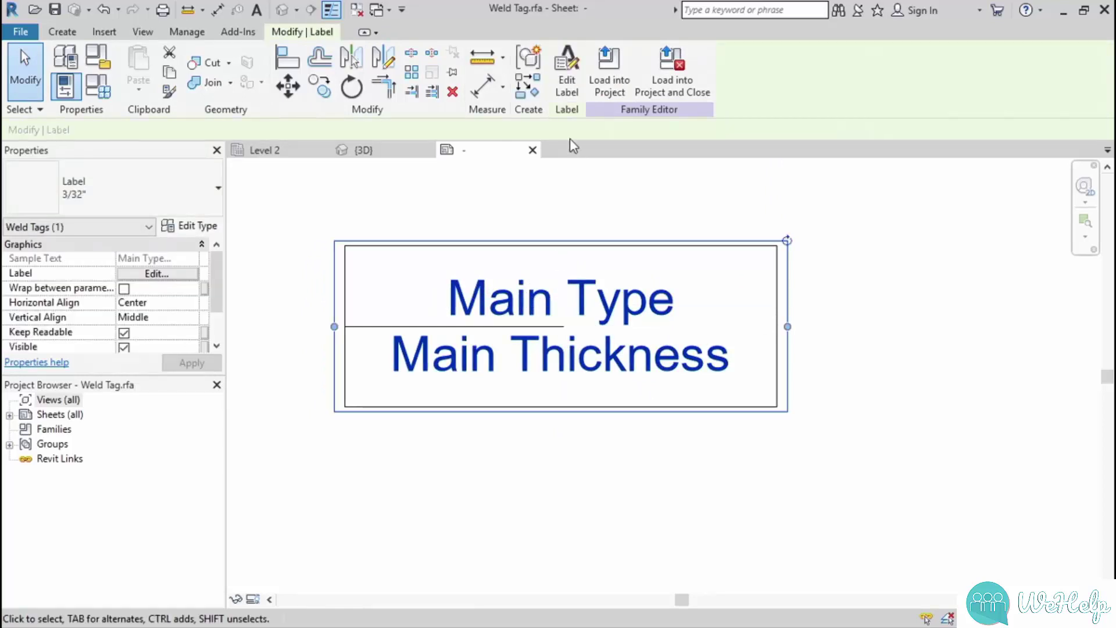
Replace the label's Main Type and Main Thickness with Length, sample value 3".
{"action": "left_click", "coordinate": [567, 87]}
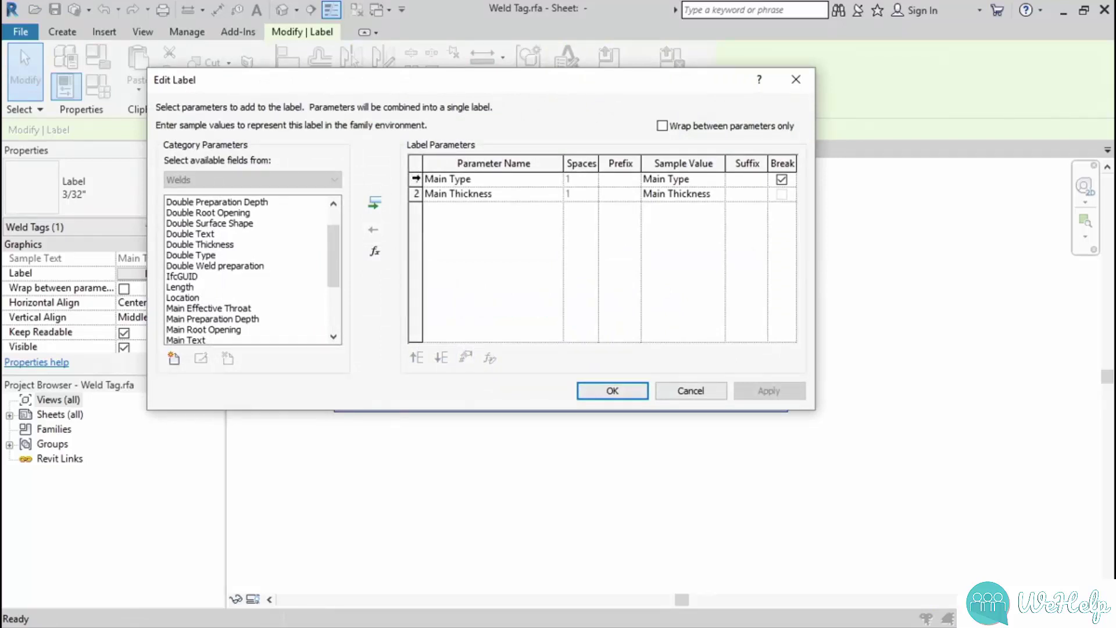
{"action": "left_click", "coordinate": [415, 179]}
{"action": "left_click", "coordinate": [375, 227]}
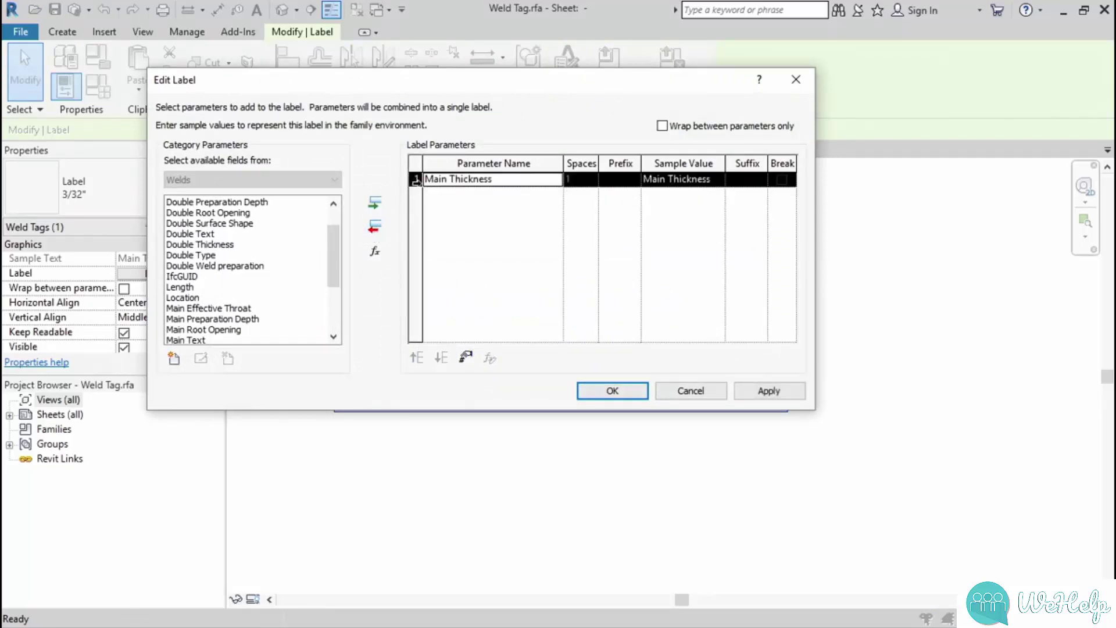
{"action": "left_click", "coordinate": [377, 228]}
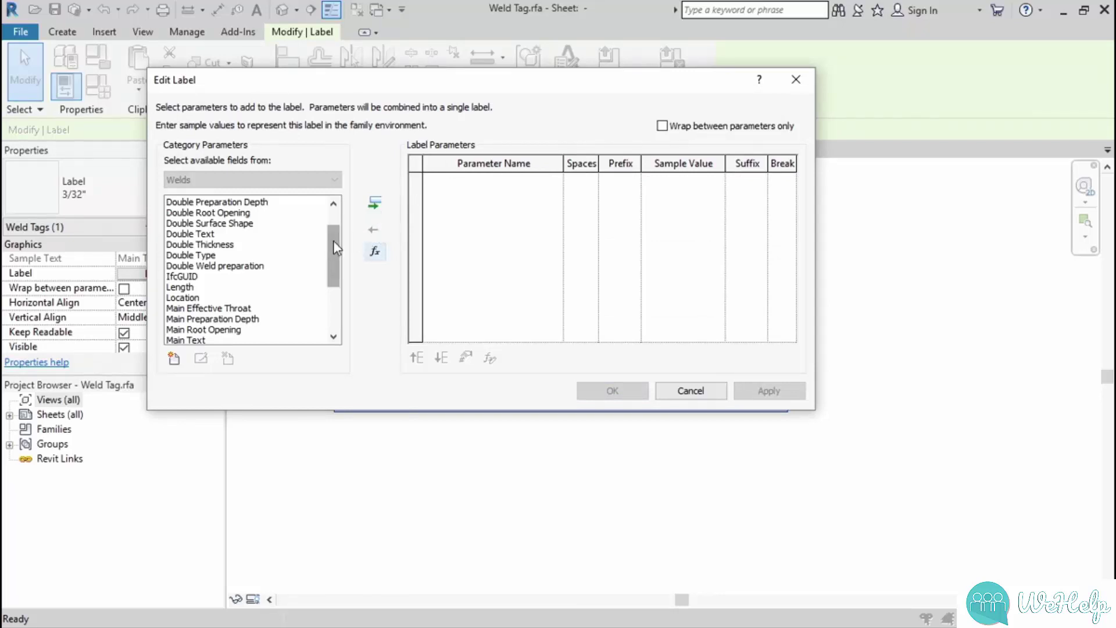
{"action": "left_click_drag", "start_coordinate": [333, 239], "coordinate": [339, 220]}
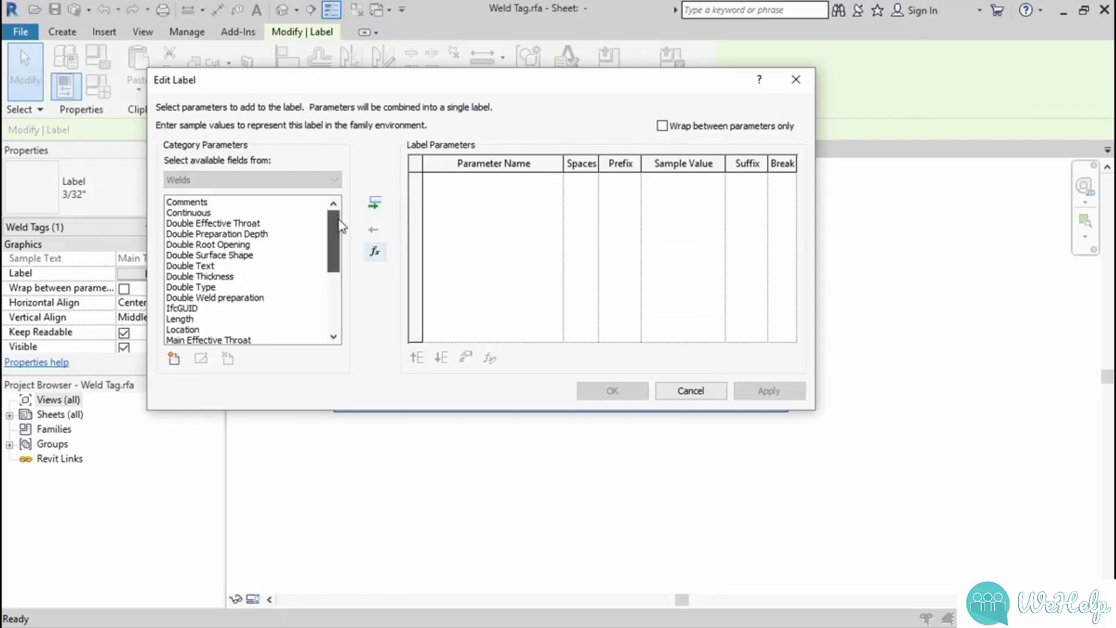
{"action": "left_click", "coordinate": [180, 319]}
{"action": "left_click", "coordinate": [375, 203]}
{"action": "left_click", "coordinate": [691, 181]}
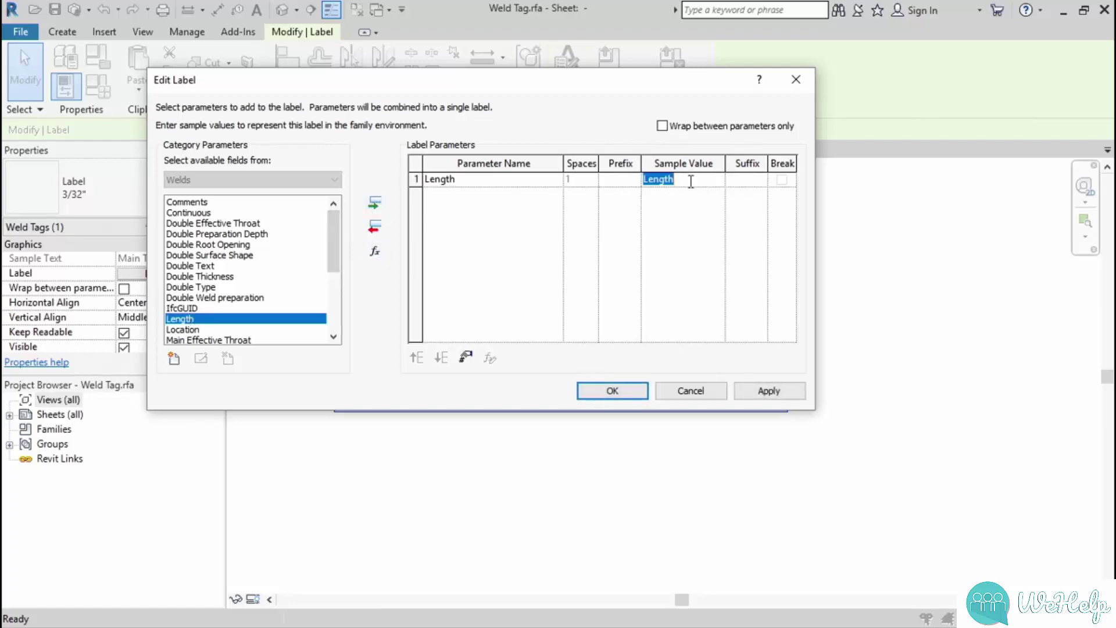
{"action": "type", "text": "3"}
{"action": "left_click", "coordinate": [736, 179]}
{"action": "type", "text": "-"}
Add Pitch with sample value 1/8" as the second label parameter and confirm.
{"action": "left_click_drag", "start_coordinate": [333, 226], "coordinate": [334, 282]}
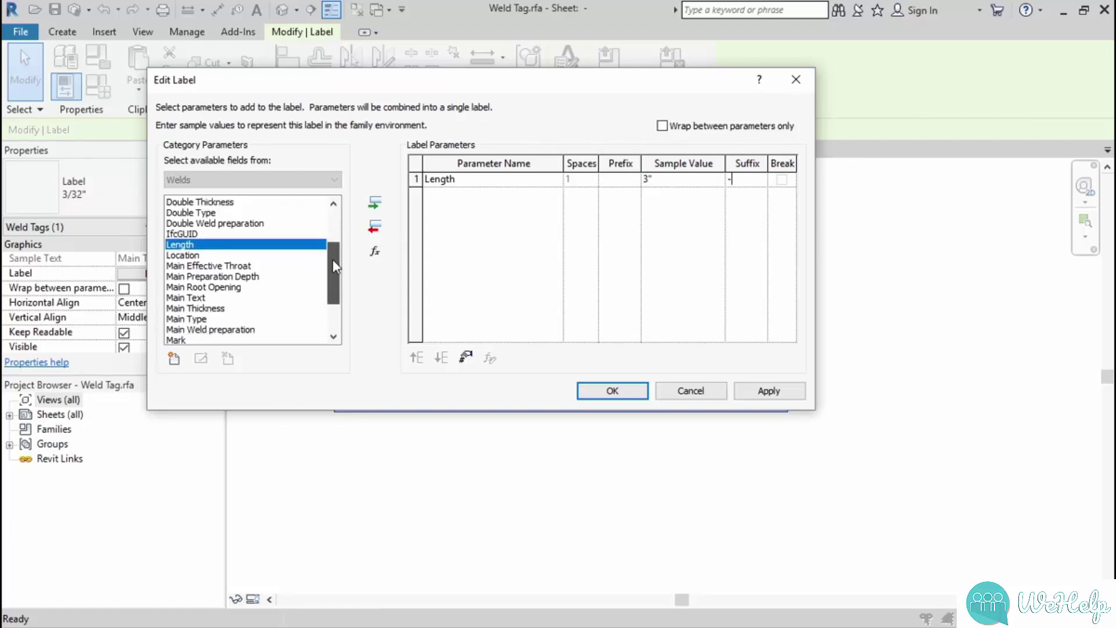
{"action": "left_click", "coordinate": [176, 319]}
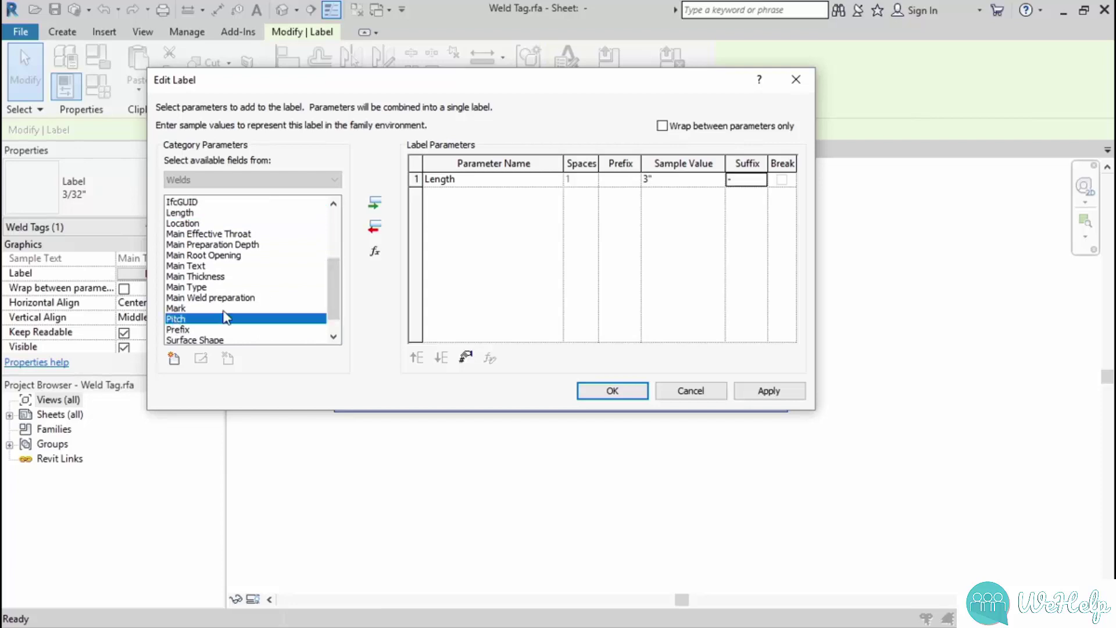
{"action": "left_click", "coordinate": [375, 203]}
{"action": "left_click", "coordinate": [673, 195]}
{"action": "left_click_drag", "start_coordinate": [675, 194], "coordinate": [646, 195]}
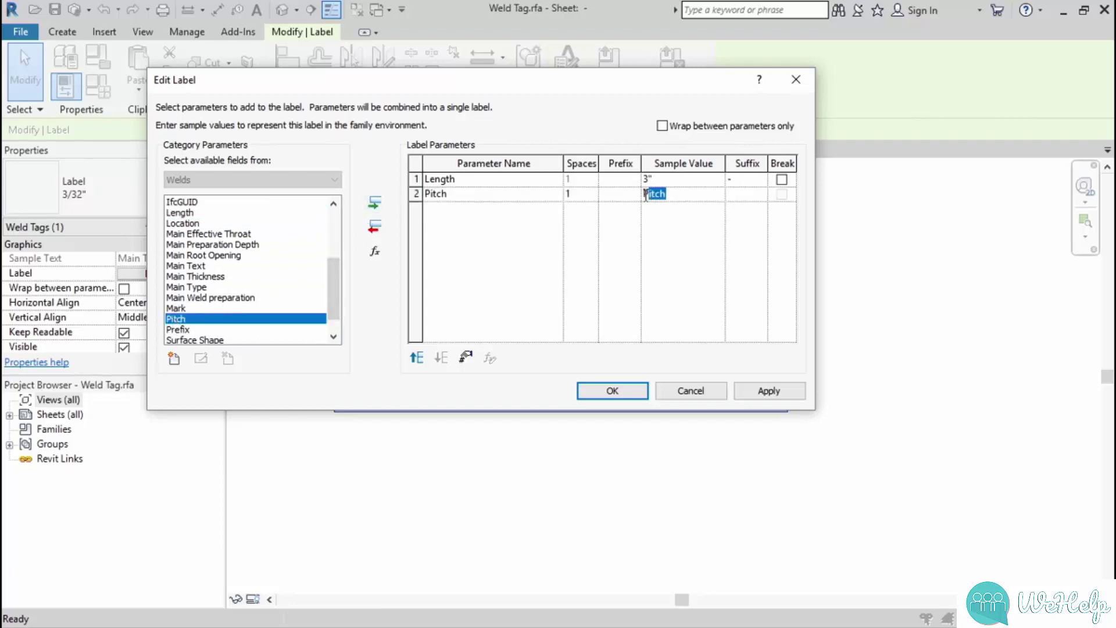
{"action": "type", "text": "1/8\""}
{"action": "left_click", "coordinate": [775, 391]}
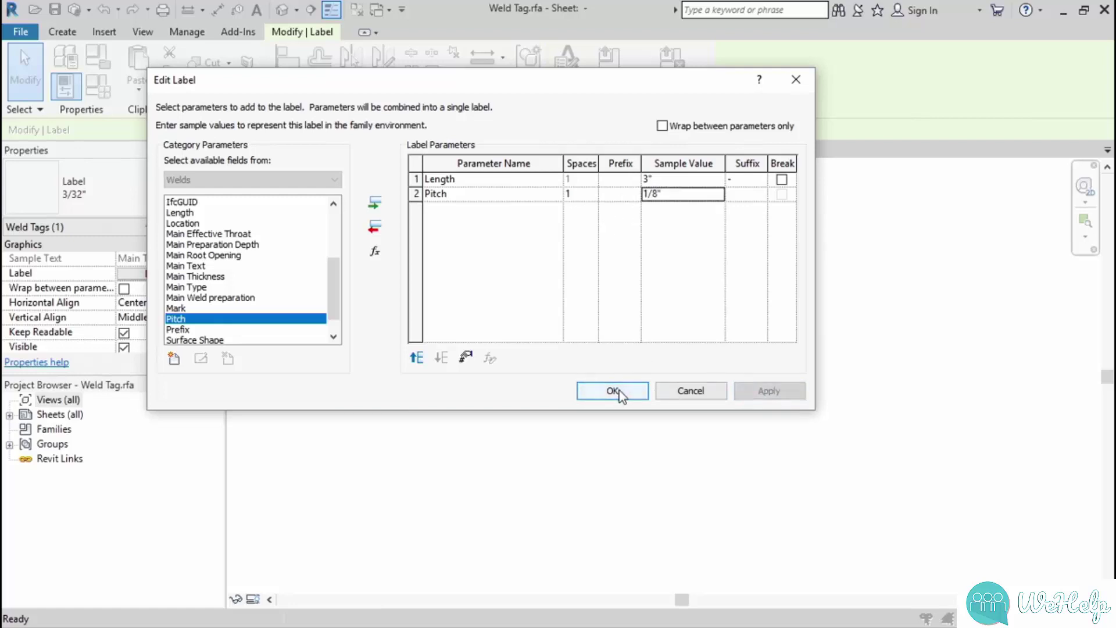
{"action": "left_click", "coordinate": [617, 391]}
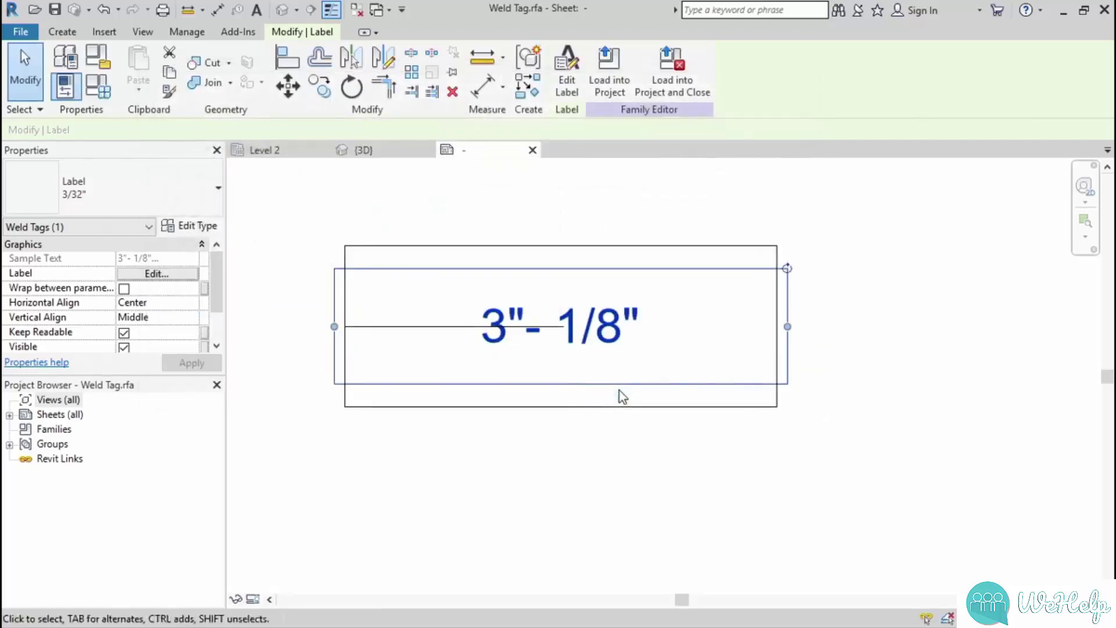
Move the 3"- 1/8" label above the line and left-align it.
{"action": "left_click", "coordinate": [574, 448]}
{"action": "left_click", "coordinate": [593, 272]}
{"action": "mouse_move", "coordinate": [593, 272]}
{"action": "left_mouse_down"}
{"action": "mouse_move", "coordinate": [588, 255]}
{"action": "mouse_move", "coordinate": [518, 237]}
{"action": "mouse_move", "coordinate": [486, 244]}
{"action": "mouse_move", "coordinate": [603, 248]}
{"action": "left_mouse_up"}
{"action": "left_click", "coordinate": [193, 302]}
{"action": "left_click", "coordinate": [133, 318]}
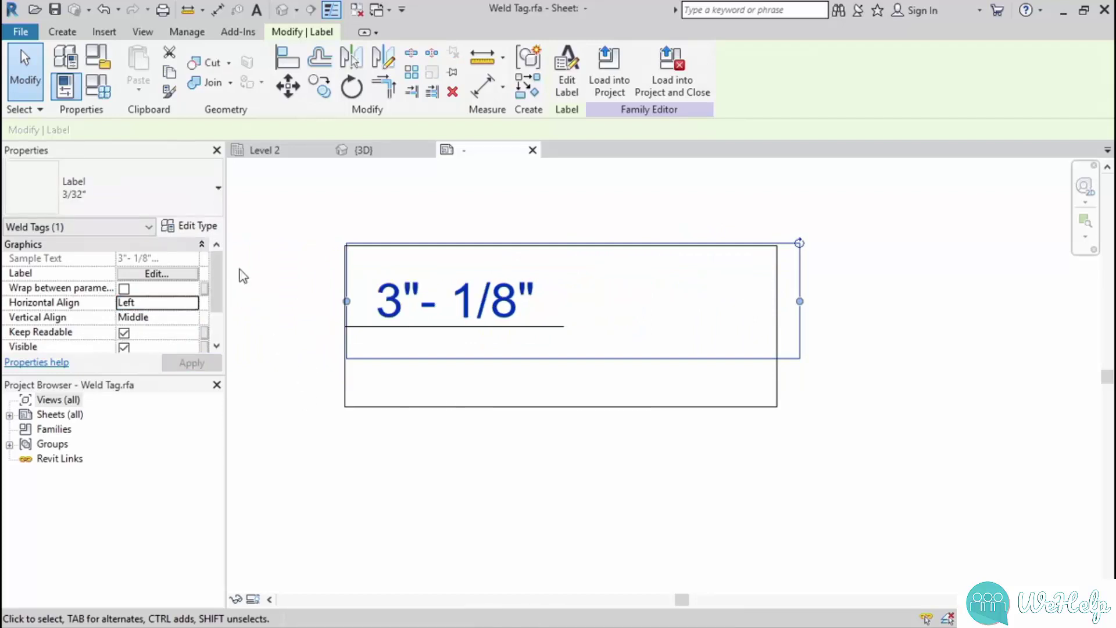
Give the label type a Transparent background and 0.8 width factor.
{"action": "left_click", "coordinate": [198, 227]}
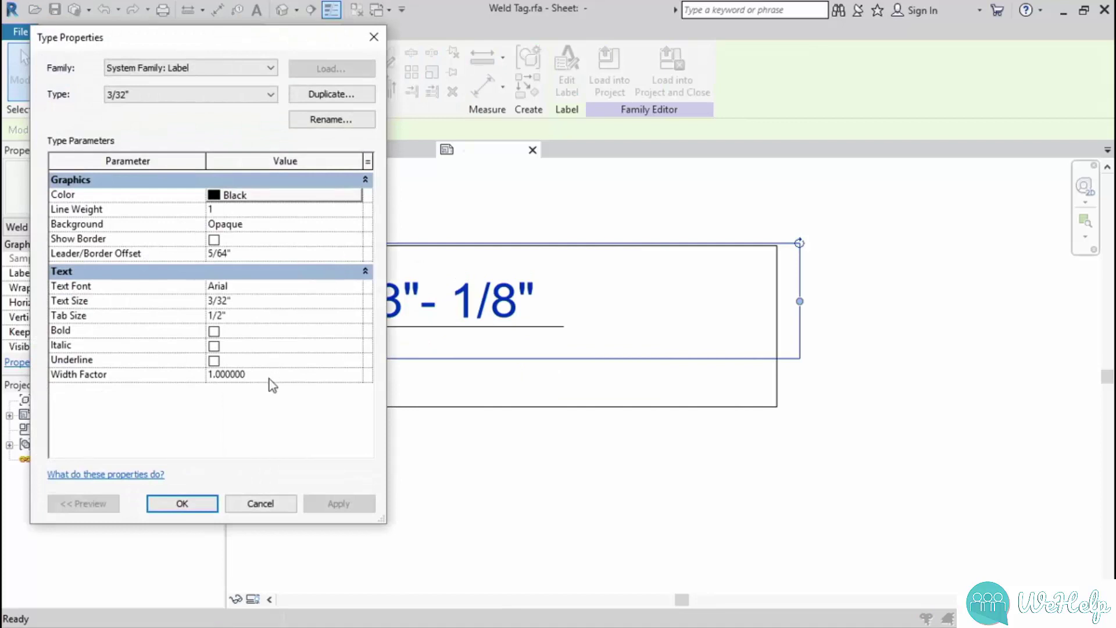
{"action": "left_click", "coordinate": [286, 229]}
{"action": "left_click", "coordinate": [355, 224]}
{"action": "left_click", "coordinate": [234, 251]}
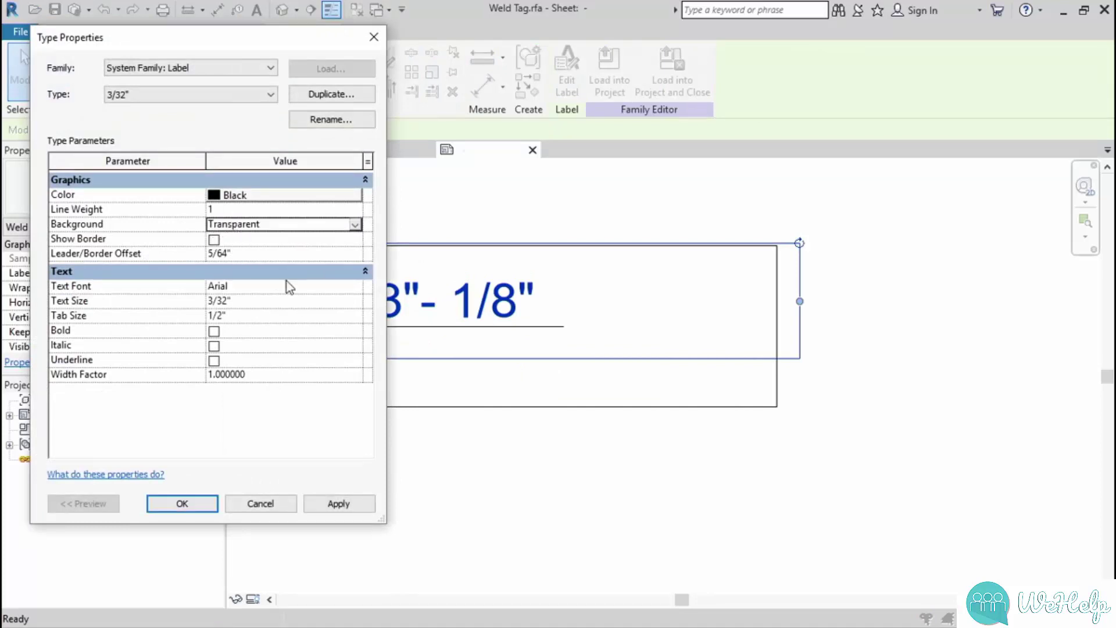
{"action": "left_click", "coordinate": [275, 376]}
{"action": "type", "text": "."}
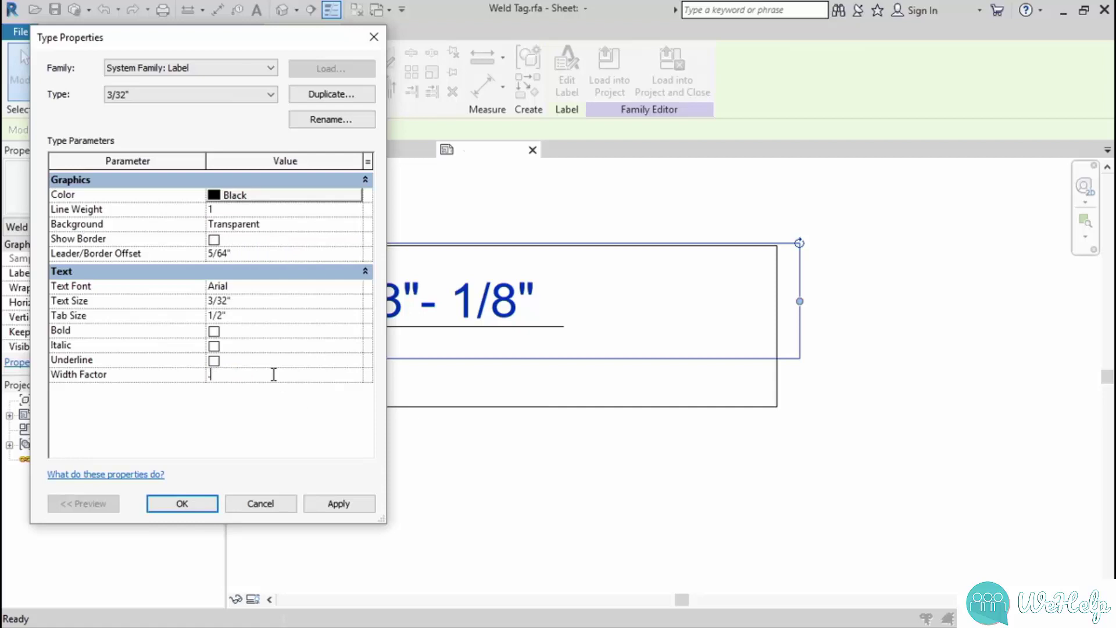
{"action": "left_click", "coordinate": [356, 508]}
{"action": "left_click", "coordinate": [205, 504]}
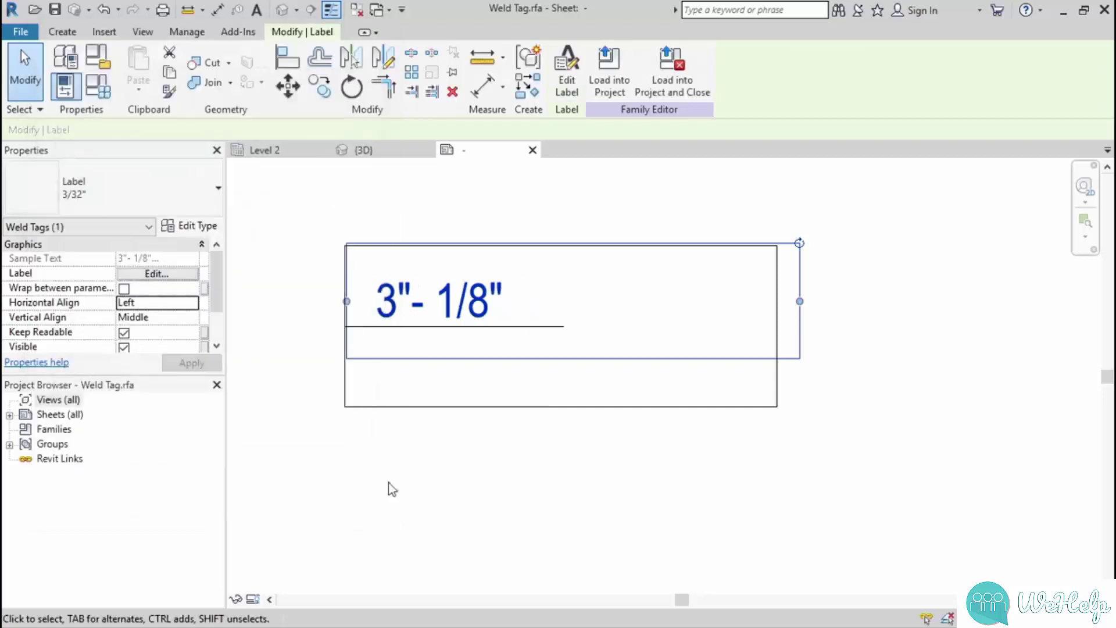
{"action": "left_click", "coordinate": [521, 449]}
Draw a 45° line up and right from the horizontal line's right end.
{"action": "middle_click_drag", "start_coordinate": [494, 380], "coordinate": [504, 394]}
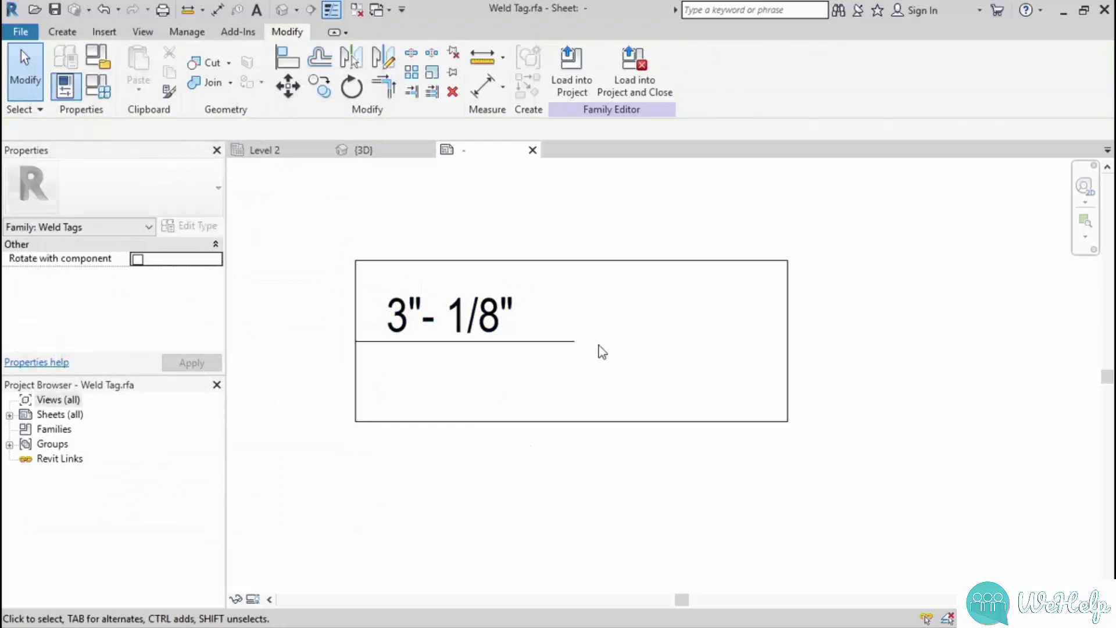
{"action": "left_click", "coordinate": [62, 32]}
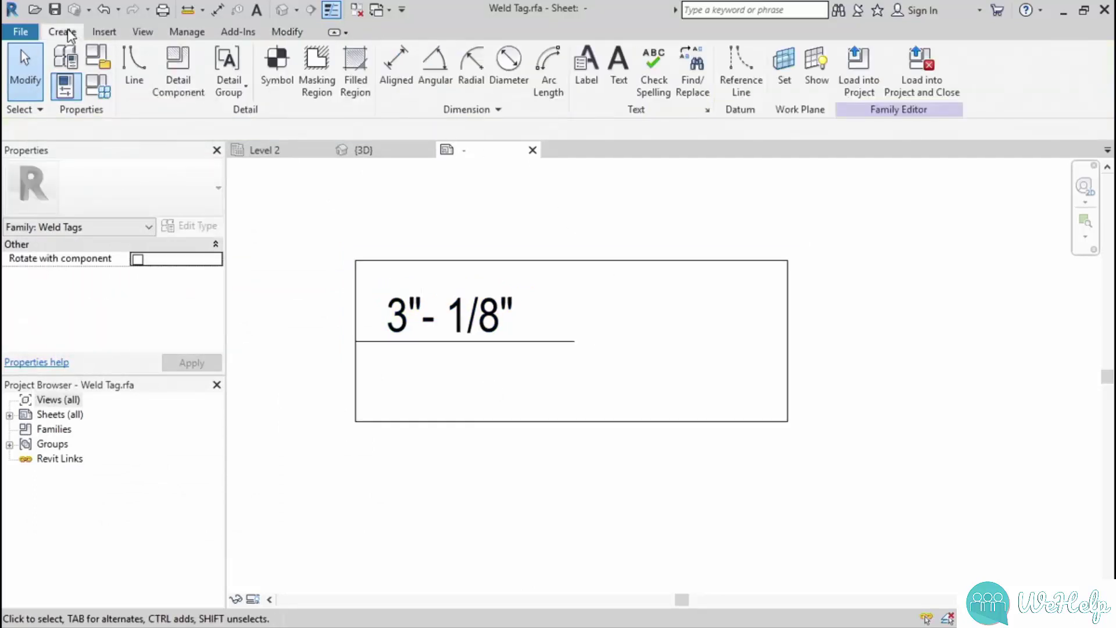
{"action": "left_click", "coordinate": [134, 61]}
{"action": "scroll", "coordinate": [608, 339], "scroll_direction": "up", "scroll_amount": 1}
{"action": "left_click", "coordinate": [568, 340]}
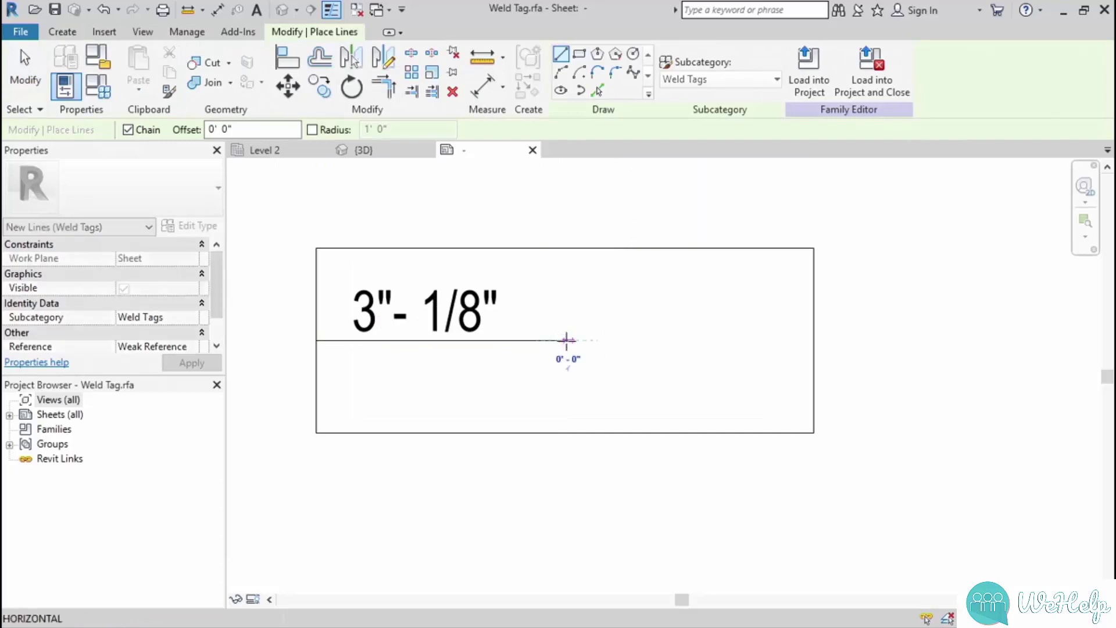
{"action": "left_click", "coordinate": [599, 309]}
{"action": "key", "text": "Escape"}
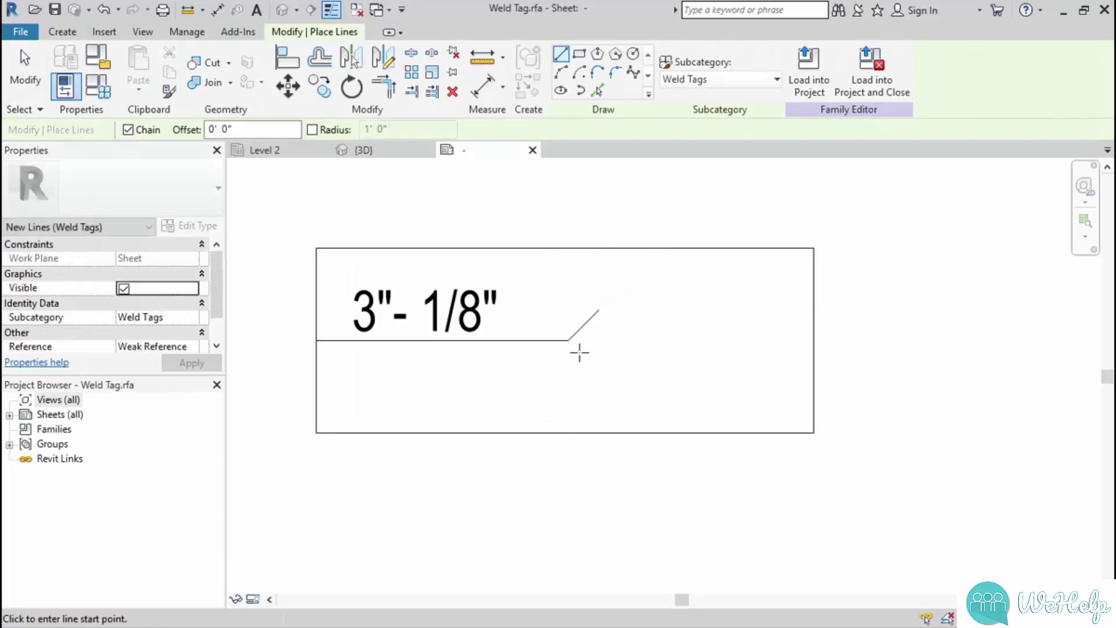
{"action": "key", "text": "Escape"}
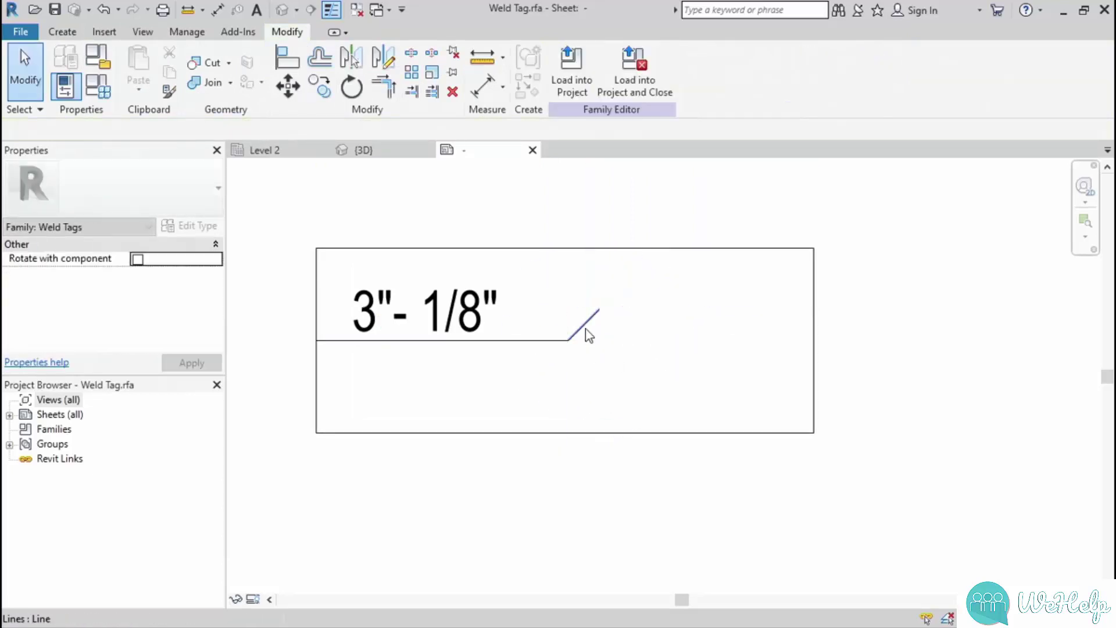
Mirror the diagonal line across the horizontal line to form a sideways V.
{"action": "left_click", "coordinate": [585, 329]}
{"action": "middle_click_drag", "start_coordinate": [619, 378], "coordinate": [633, 368]}
{"action": "key", "text": "m"}
{"action": "key", "text": "m"}
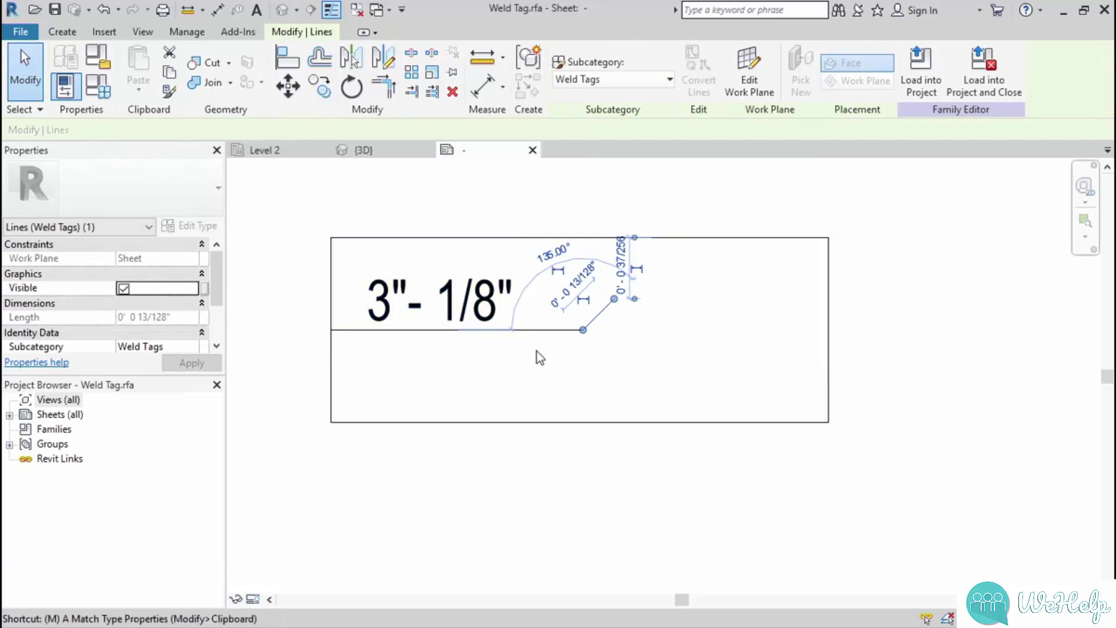
{"action": "left_click", "coordinate": [519, 330]}
{"action": "middle_click_drag", "start_coordinate": [519, 346], "coordinate": [585, 362]}
{"action": "left_click", "coordinate": [365, 343]}
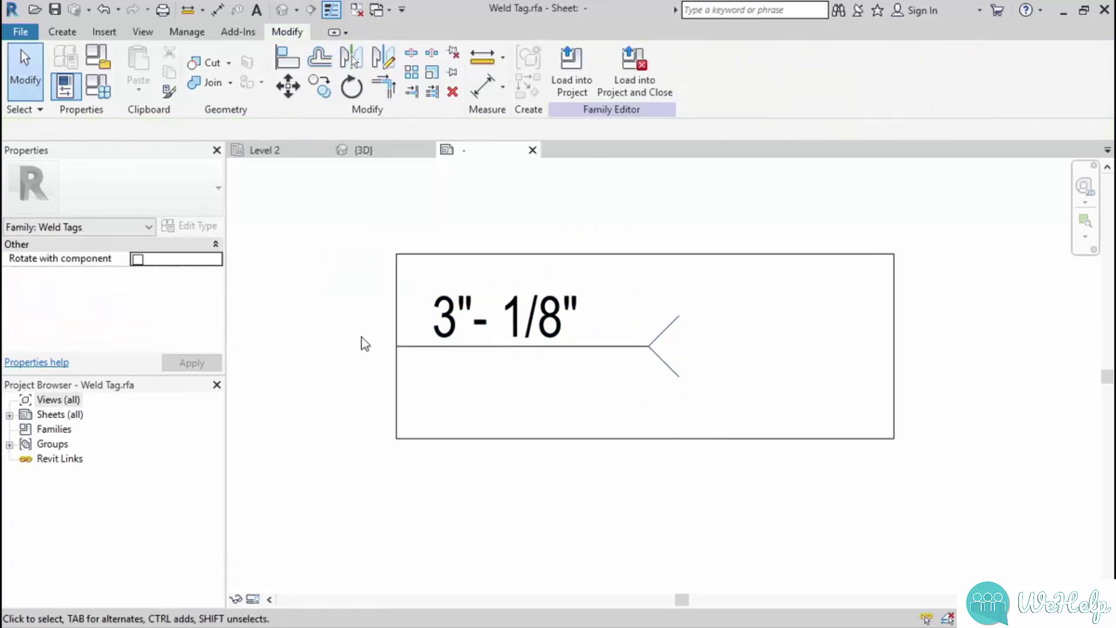
Draw a vertical line from the horizontal line's left end up to the box's top corner.
{"action": "left_click", "coordinate": [60, 31]}
{"action": "left_click", "coordinate": [129, 65]}
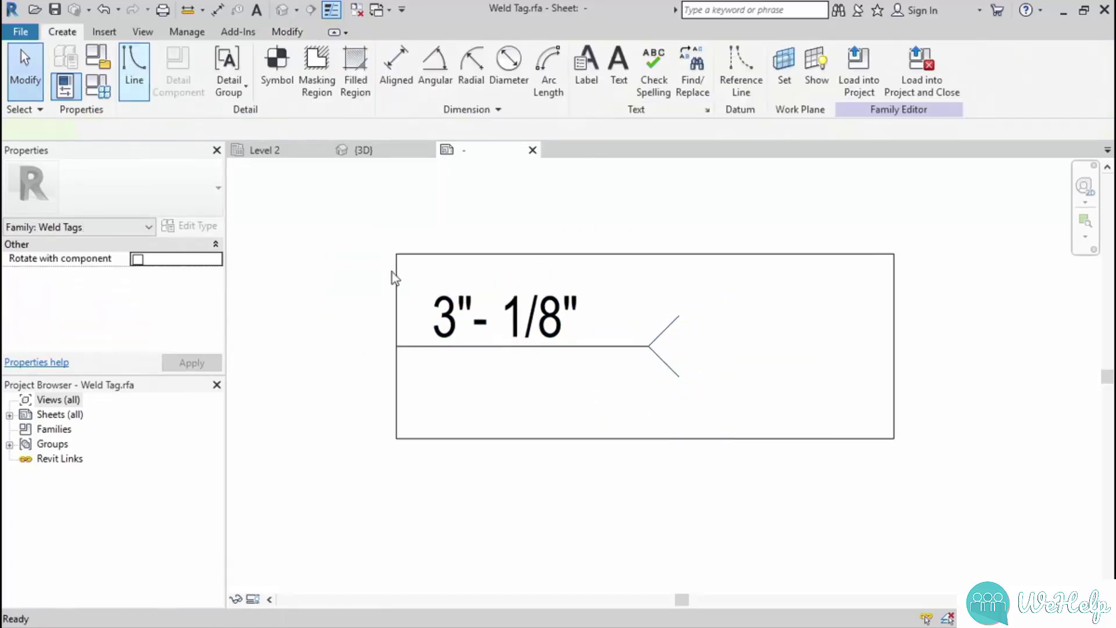
{"action": "left_click", "coordinate": [397, 346]}
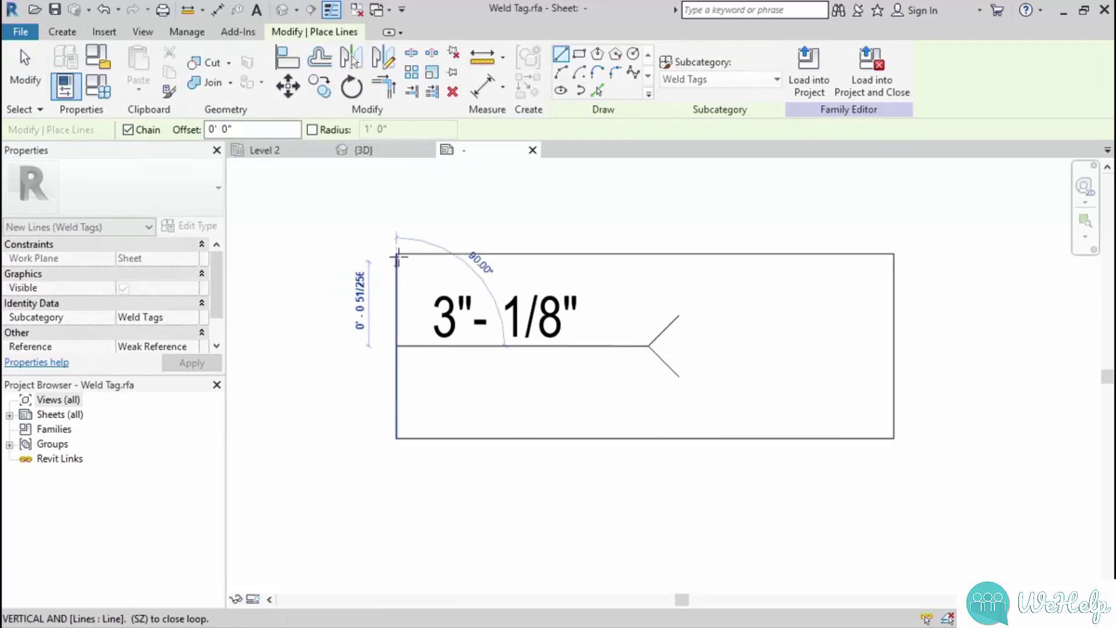
{"action": "left_click", "coordinate": [397, 254]}
{"action": "key", "text": "Escape"}
{"action": "key", "text": "Escape"}
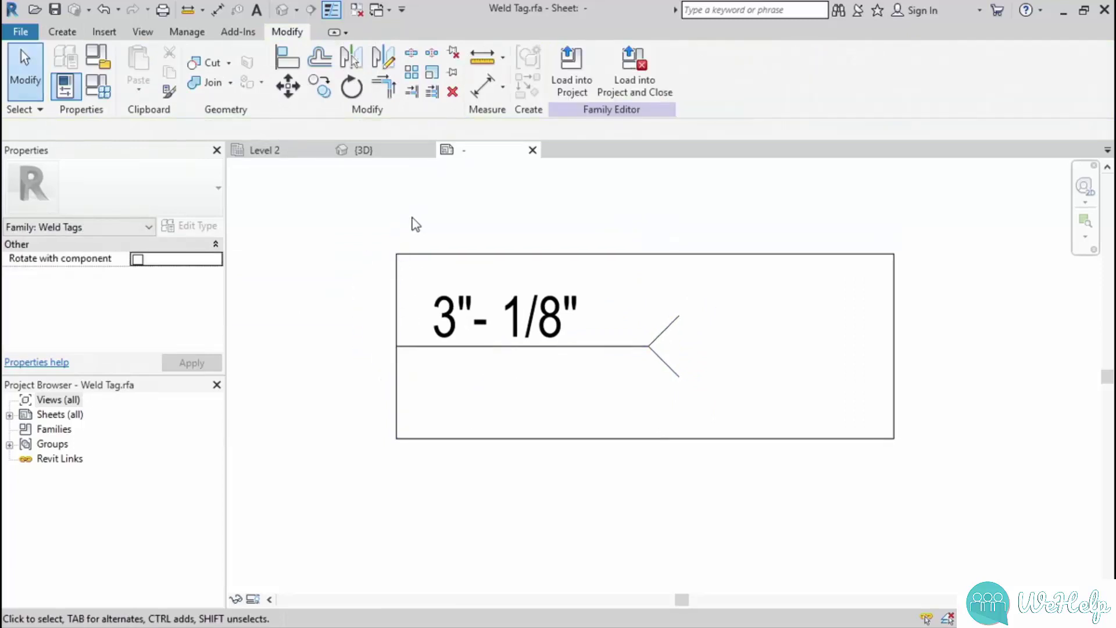
Sketch a solid triangular filled region with invisible lines and a 45° edge at the box's upper-left corner.
{"action": "left_click", "coordinate": [61, 32]}
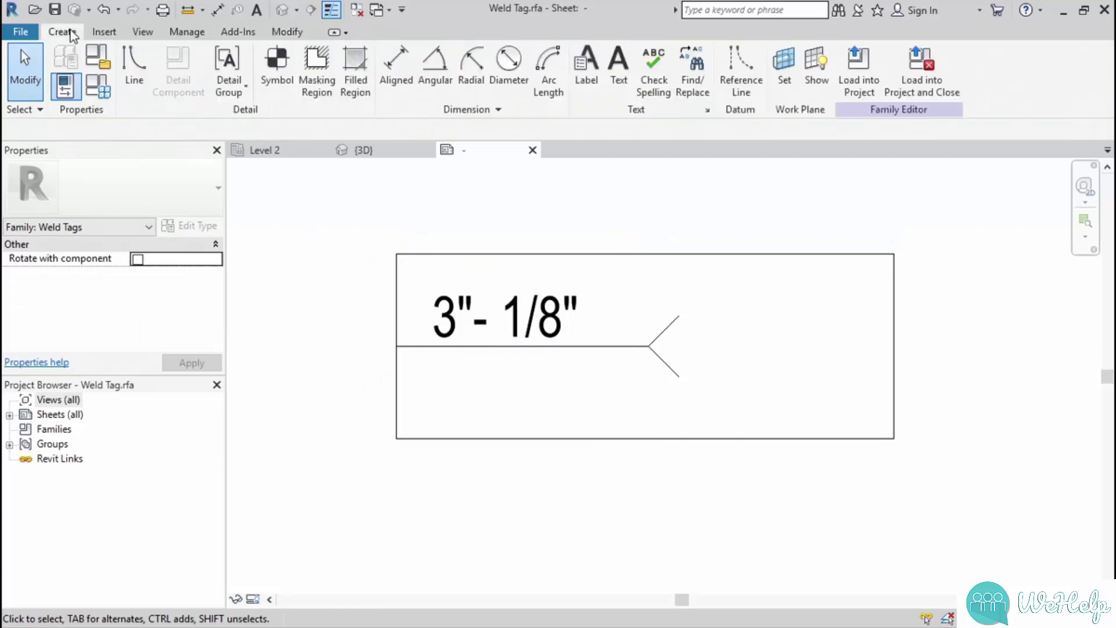
{"action": "left_click", "coordinate": [351, 82]}
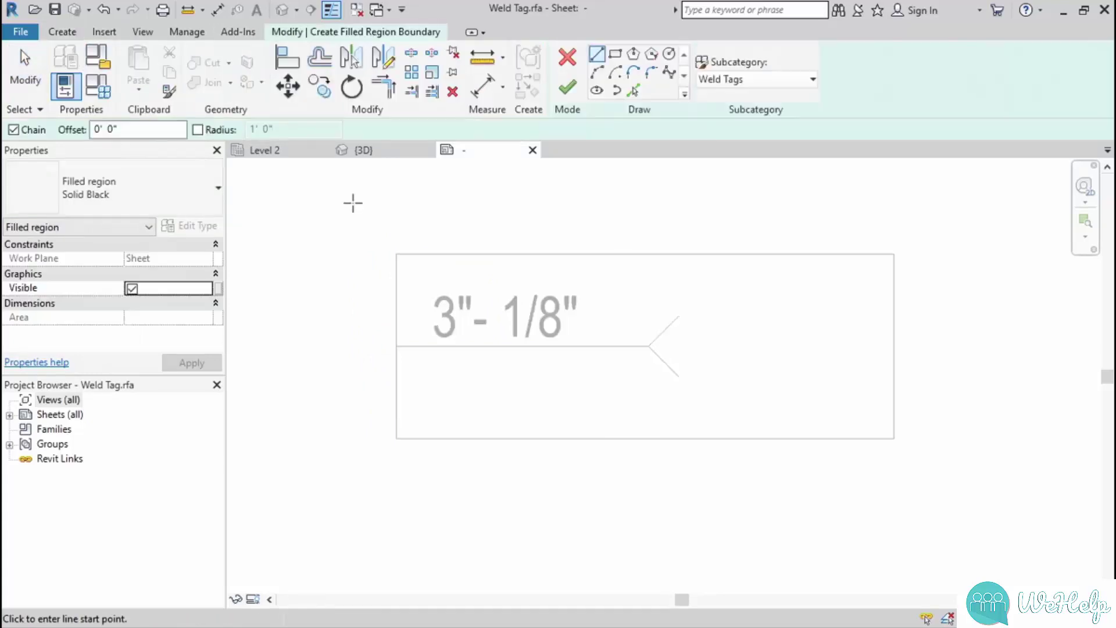
{"action": "left_click", "coordinate": [745, 76]}
{"action": "left_click", "coordinate": [741, 115]}
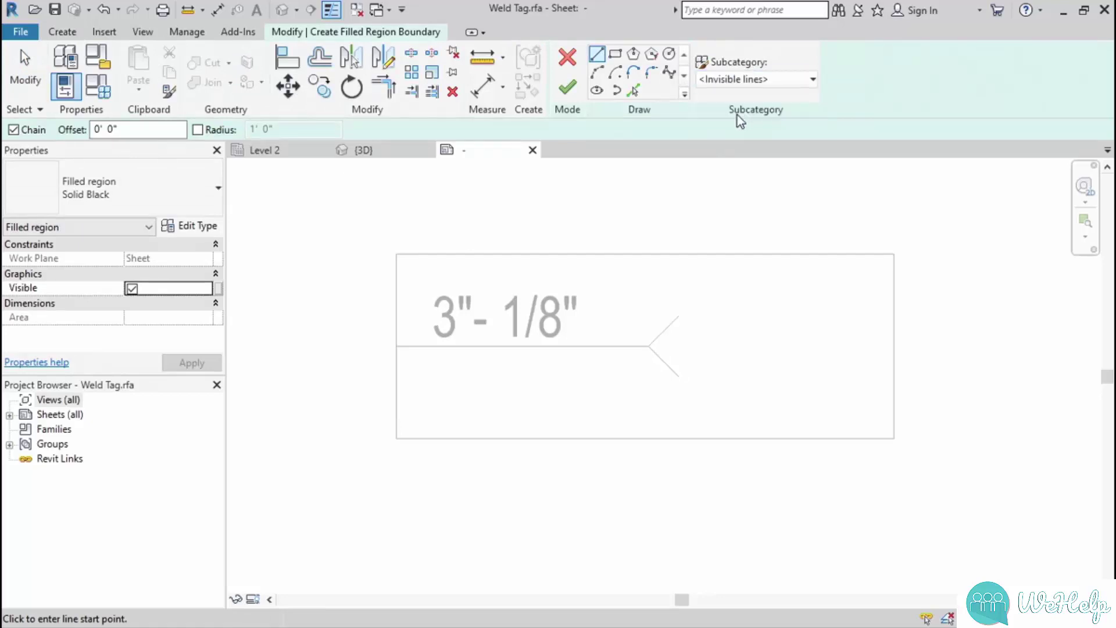
{"action": "scroll", "coordinate": [399, 250], "scroll_direction": "up", "scroll_amount": 2}
{"action": "left_click", "coordinate": [393, 244]}
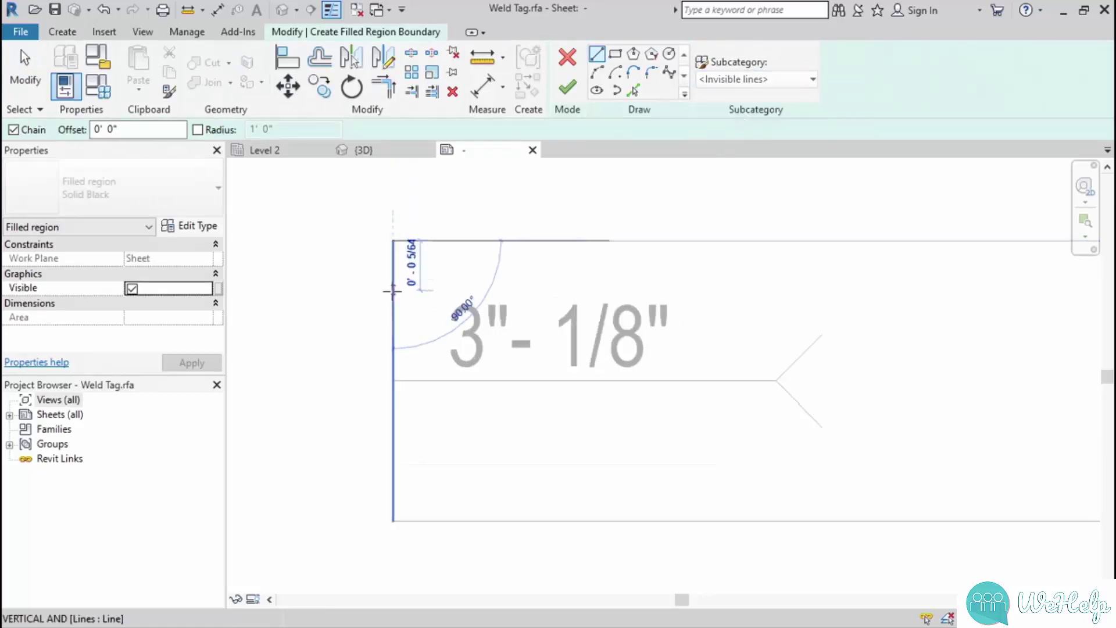
{"action": "left_click", "coordinate": [394, 295]}
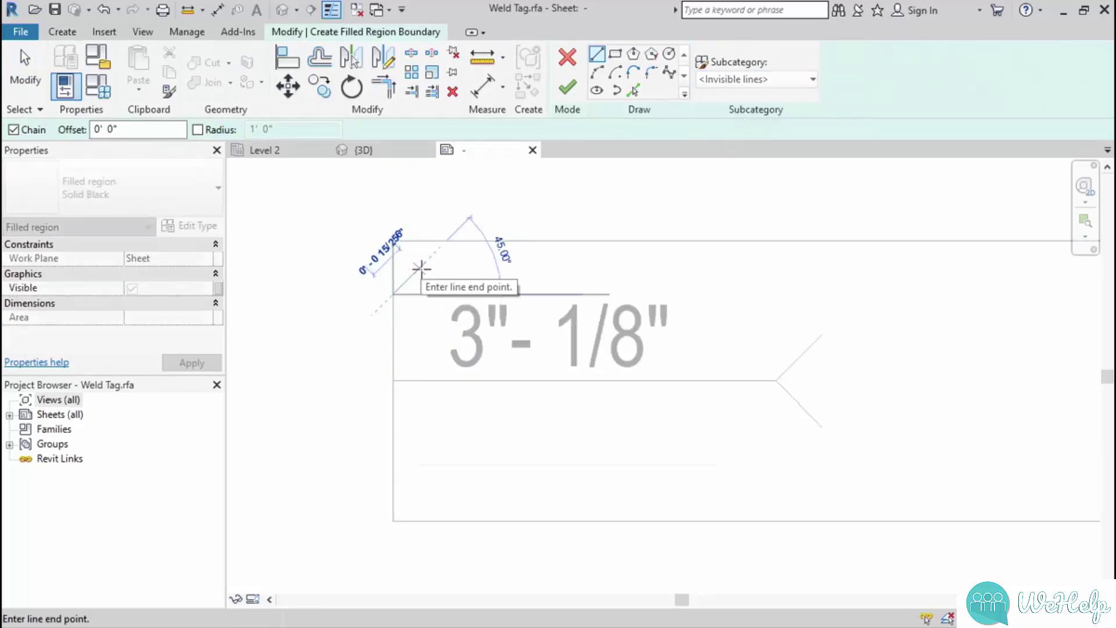
{"action": "left_click", "coordinate": [423, 264]}
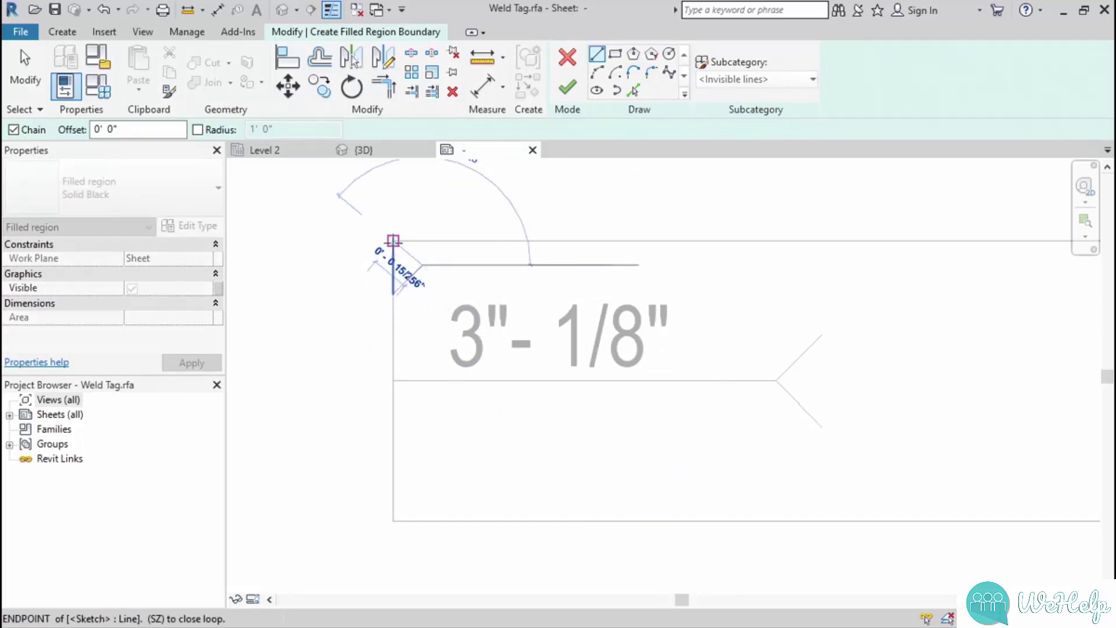
{"action": "left_click", "coordinate": [394, 243]}
{"action": "key", "text": "Escape"}
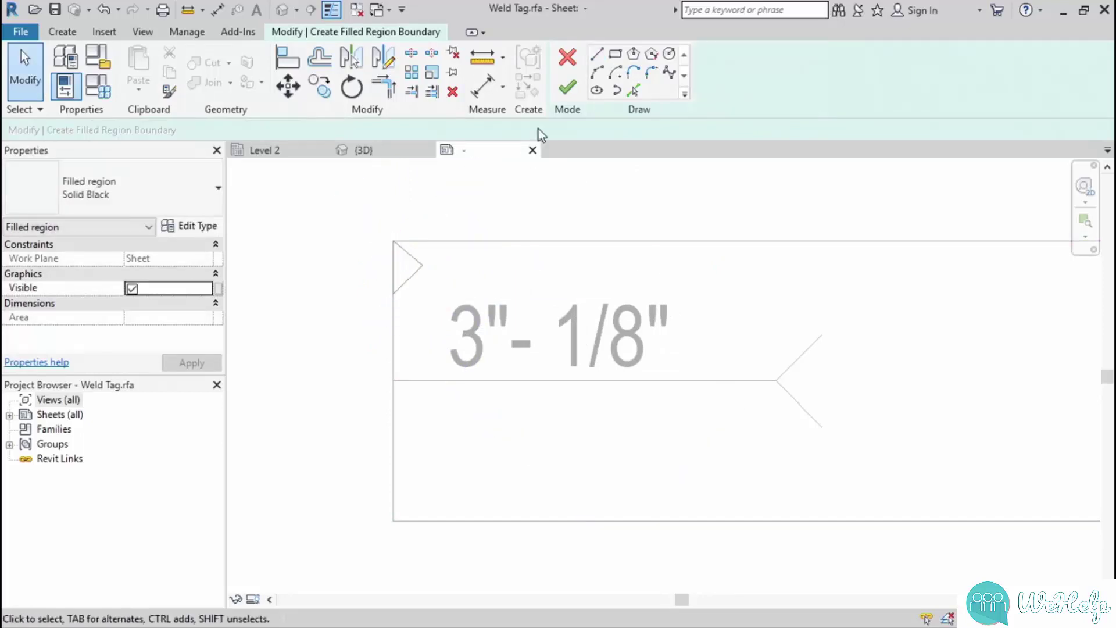
{"action": "left_click", "coordinate": [568, 88]}
{"action": "left_click", "coordinate": [483, 212]}
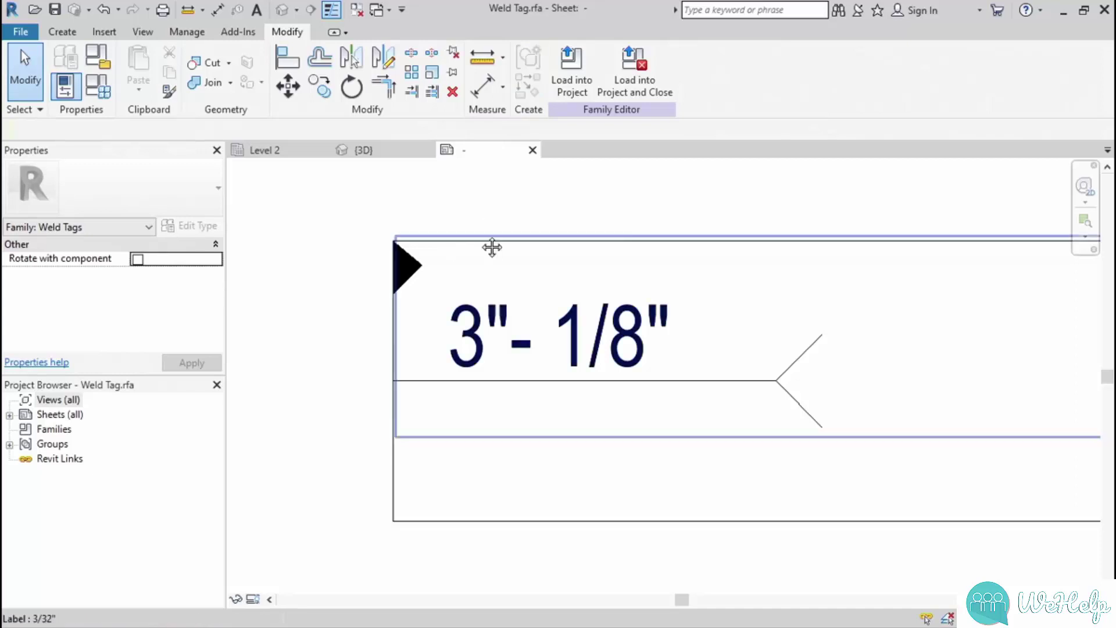
Draw a small circle centred on the weld line's left end.
{"action": "middle_click_drag", "start_coordinate": [492, 247], "coordinate": [518, 208]}
{"action": "left_click", "coordinate": [62, 37]}
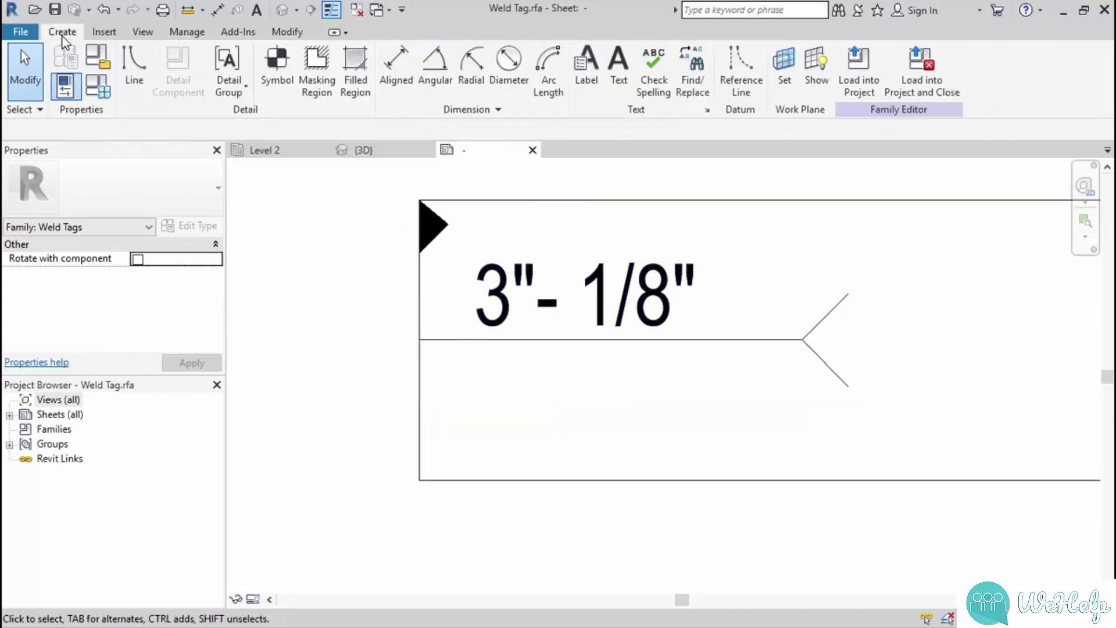
{"action": "left_click", "coordinate": [134, 69]}
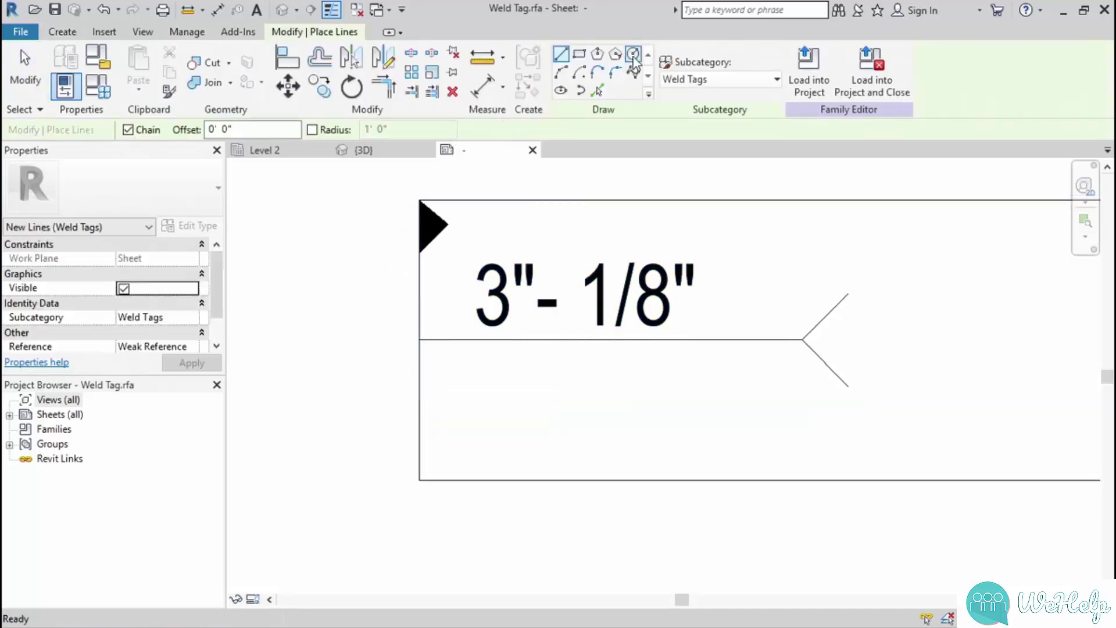
{"action": "left_click", "coordinate": [419, 340]}
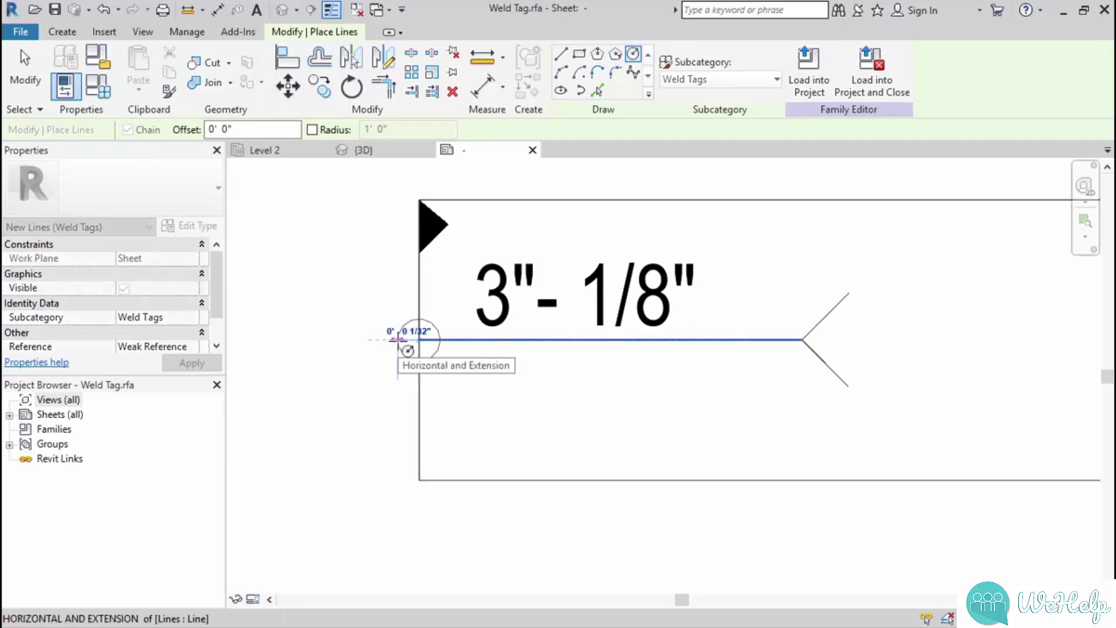
{"action": "left_click", "coordinate": [397, 340]}
{"action": "key", "text": "Escape"}
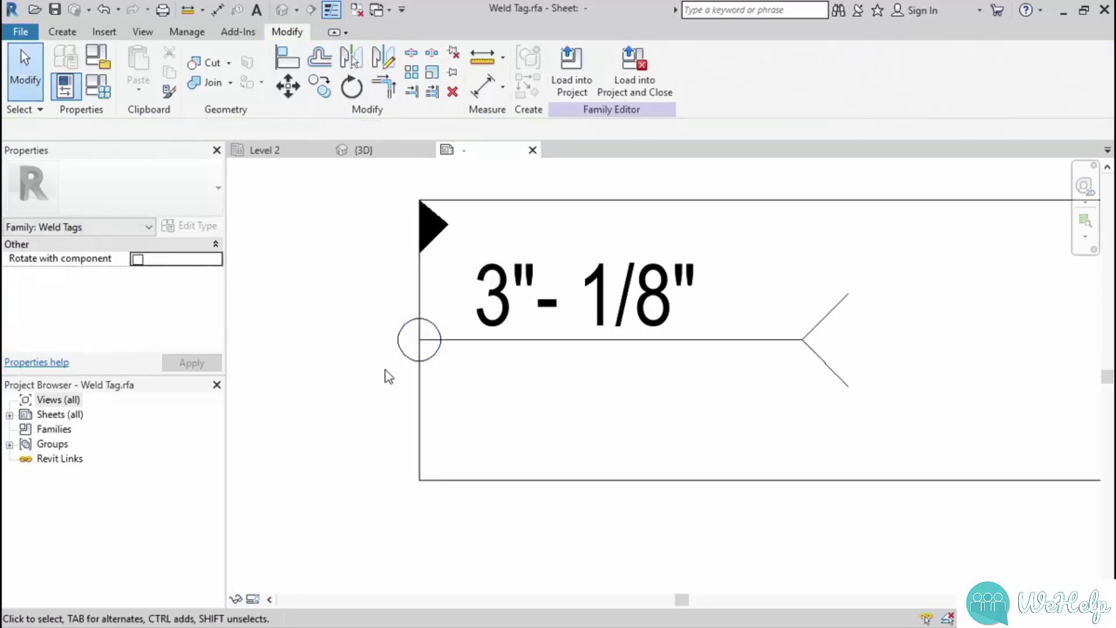
Drag the tag frame's right boundary line left toward the symbol.
{"action": "scroll", "coordinate": [357, 389], "scroll_direction": "down", "scroll_amount": 2}
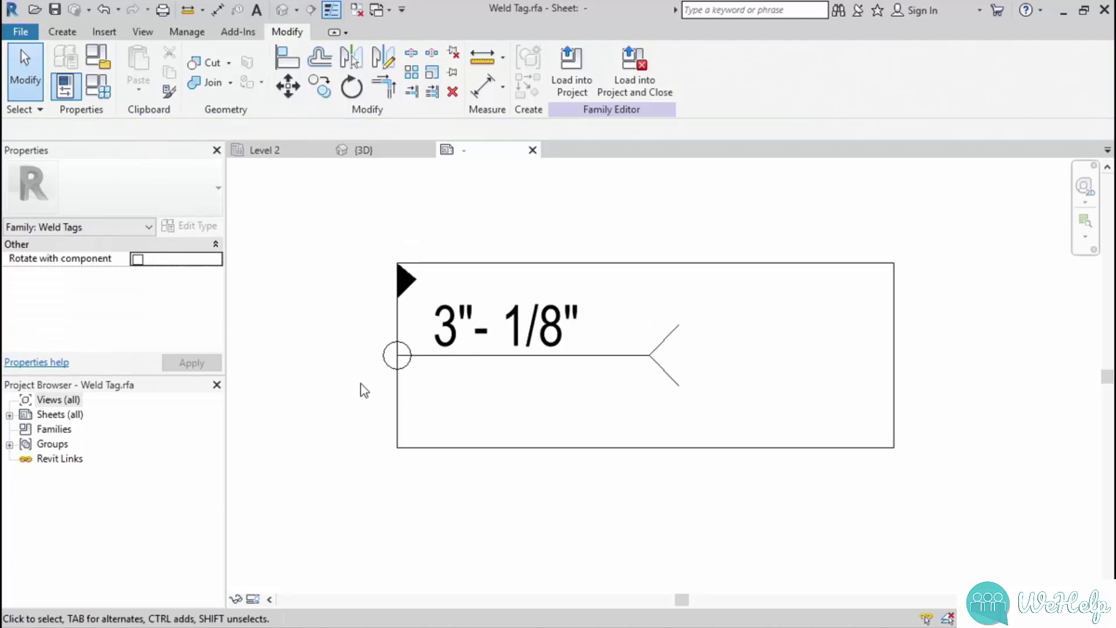
{"action": "left_click", "coordinate": [894, 344]}
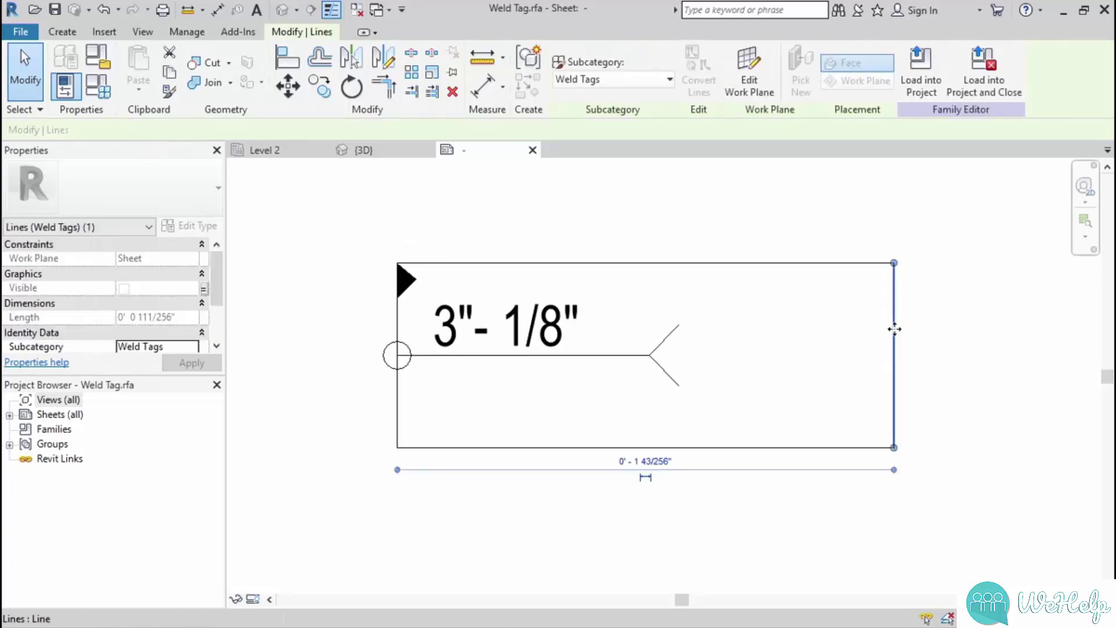
{"action": "left_click_drag", "start_coordinate": [894, 326], "coordinate": [695, 326]}
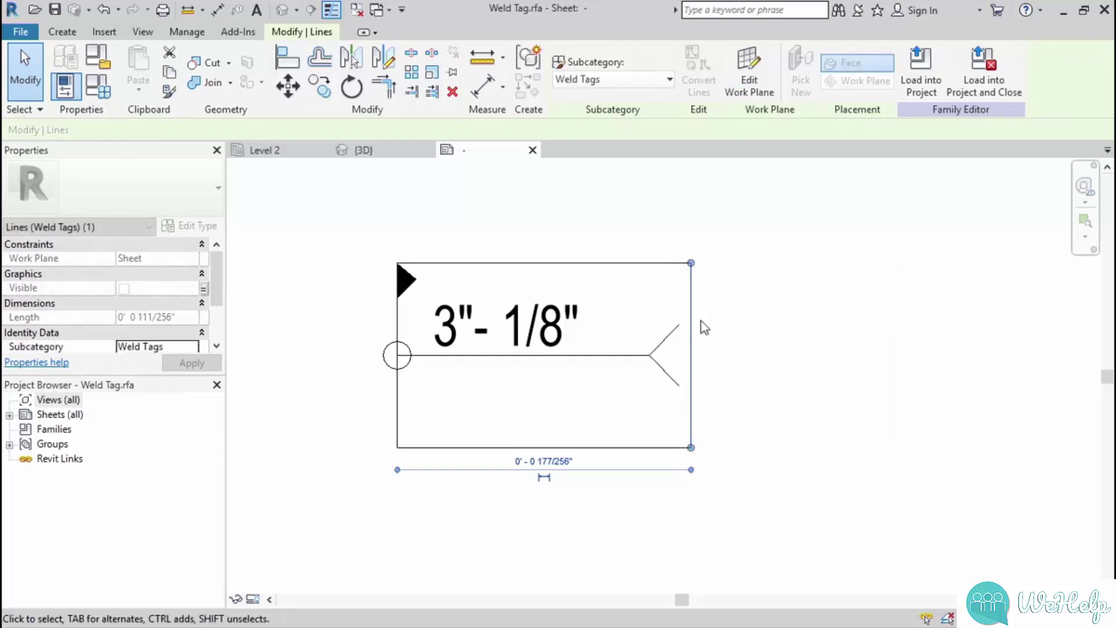
{"action": "left_click", "coordinate": [727, 314]}
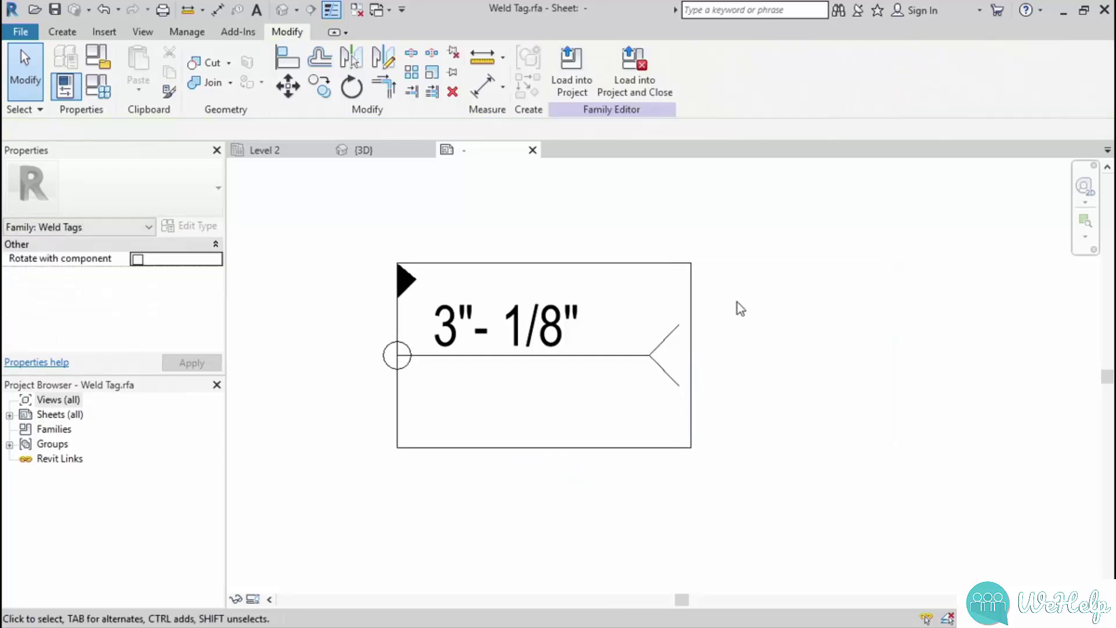
Load the tag into Project15, overwriting the existing family, then confirm the Project Units Length format.
{"action": "left_click", "coordinate": [579, 87]}
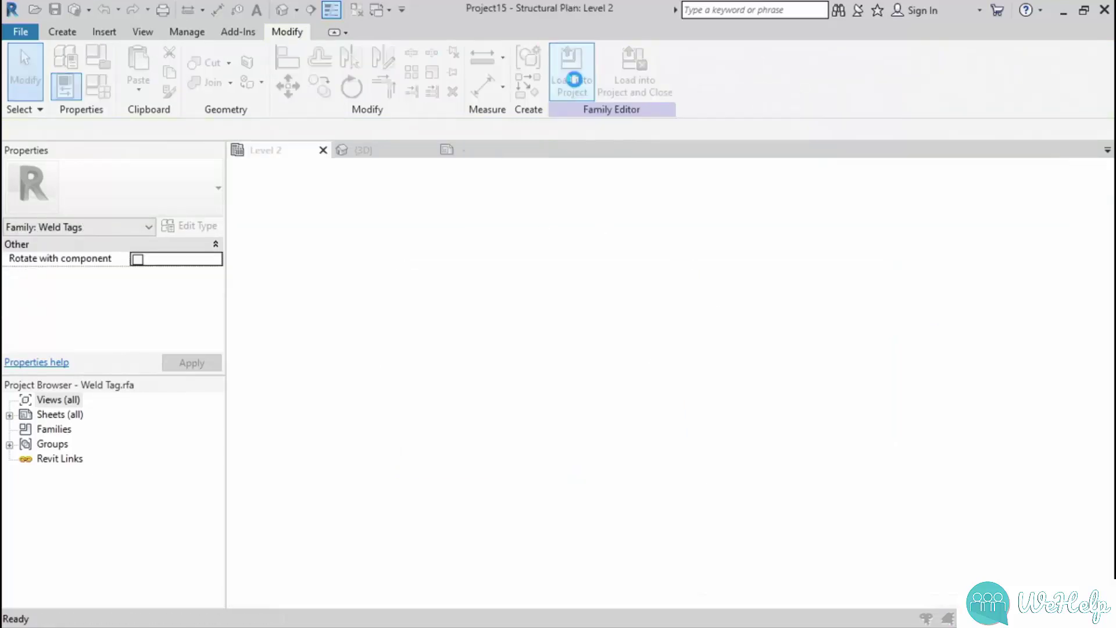
{"action": "left_click", "coordinate": [472, 271]}
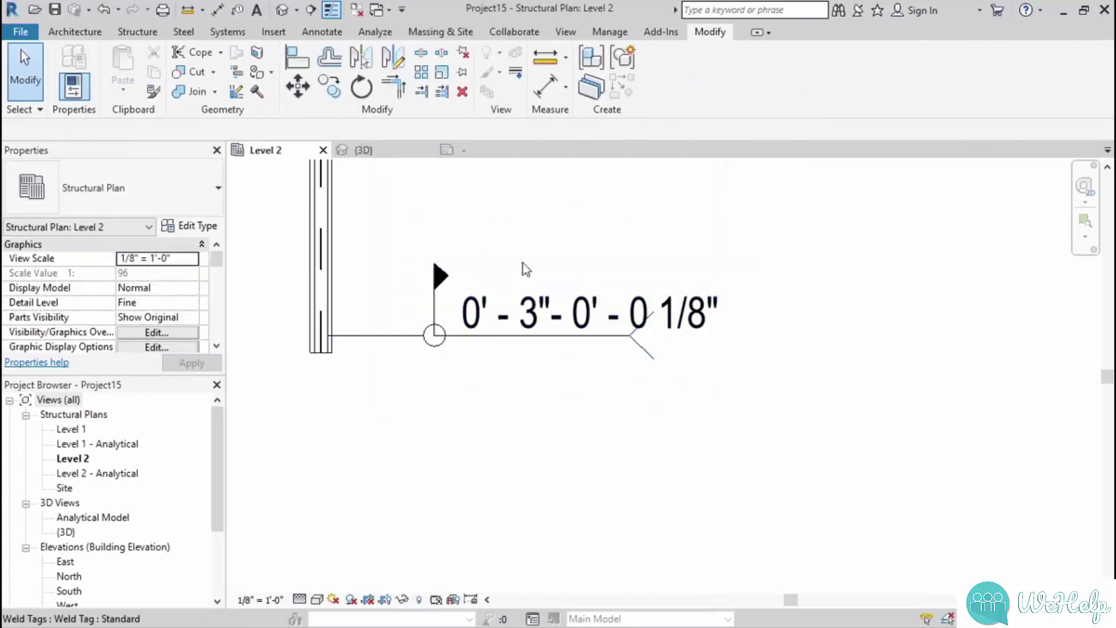
{"action": "left_click", "coordinate": [608, 32]}
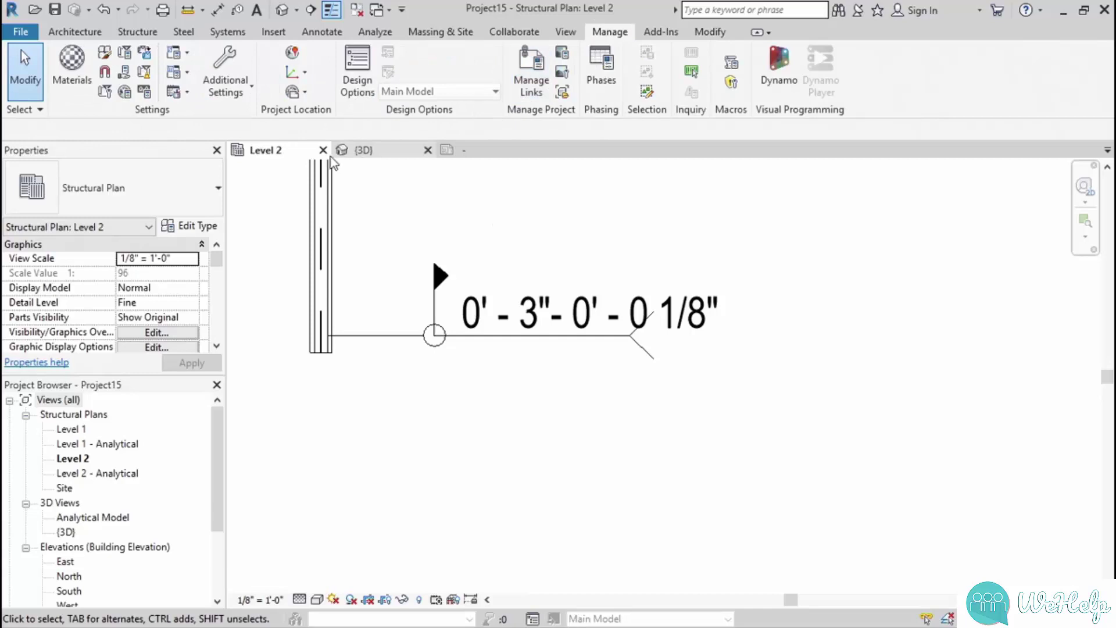
{"action": "left_click", "coordinate": [146, 92]}
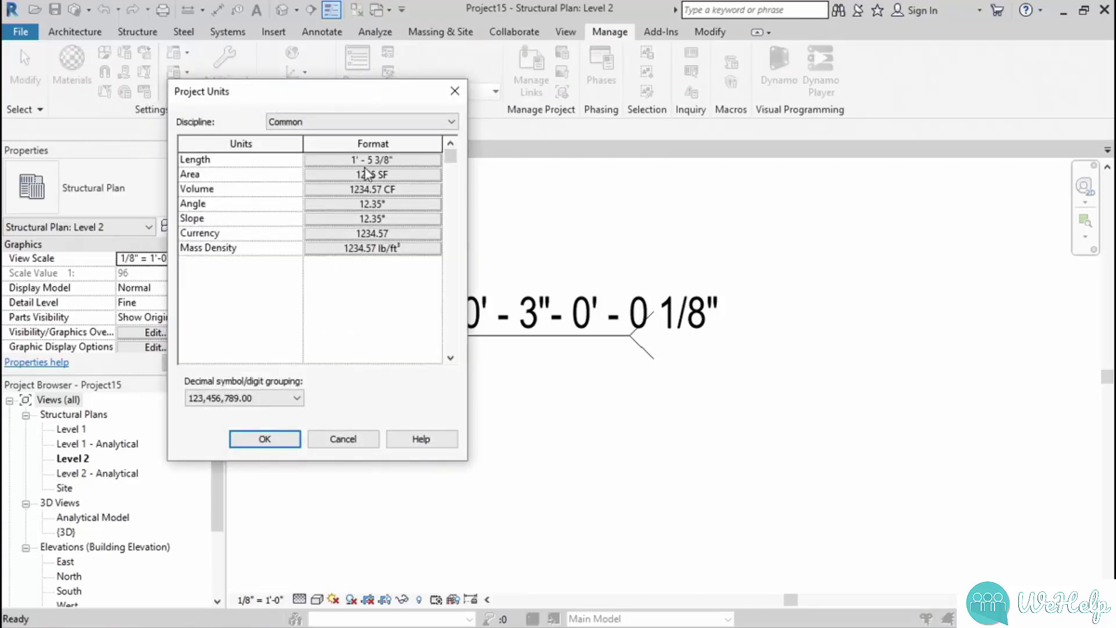
{"action": "left_click", "coordinate": [368, 161]}
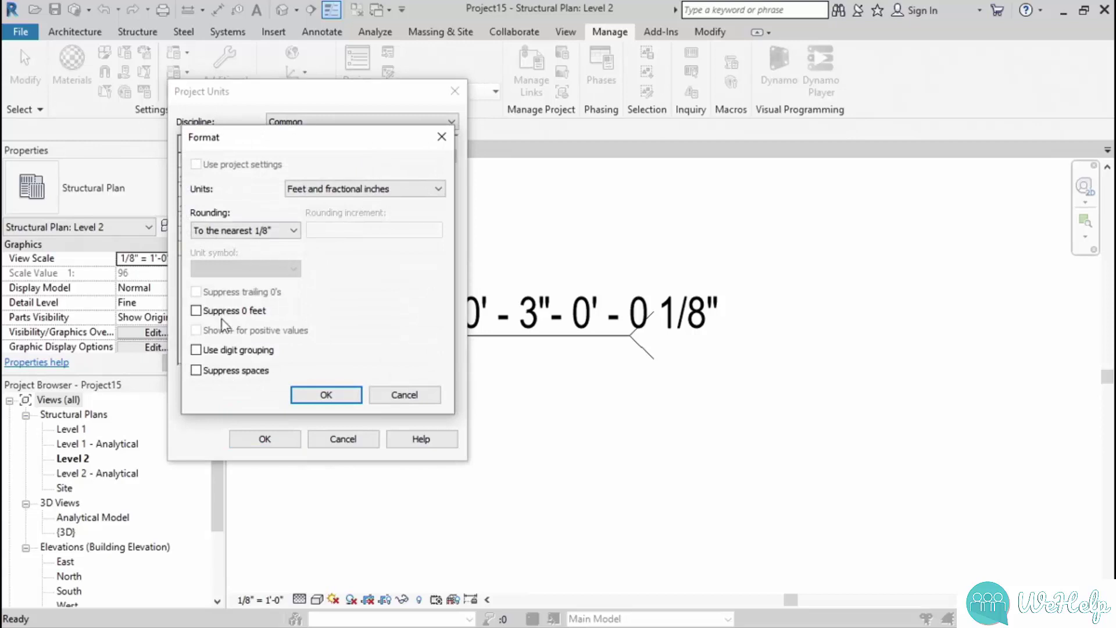
{"action": "left_click", "coordinate": [315, 396]}
{"action": "left_click", "coordinate": [292, 440]}
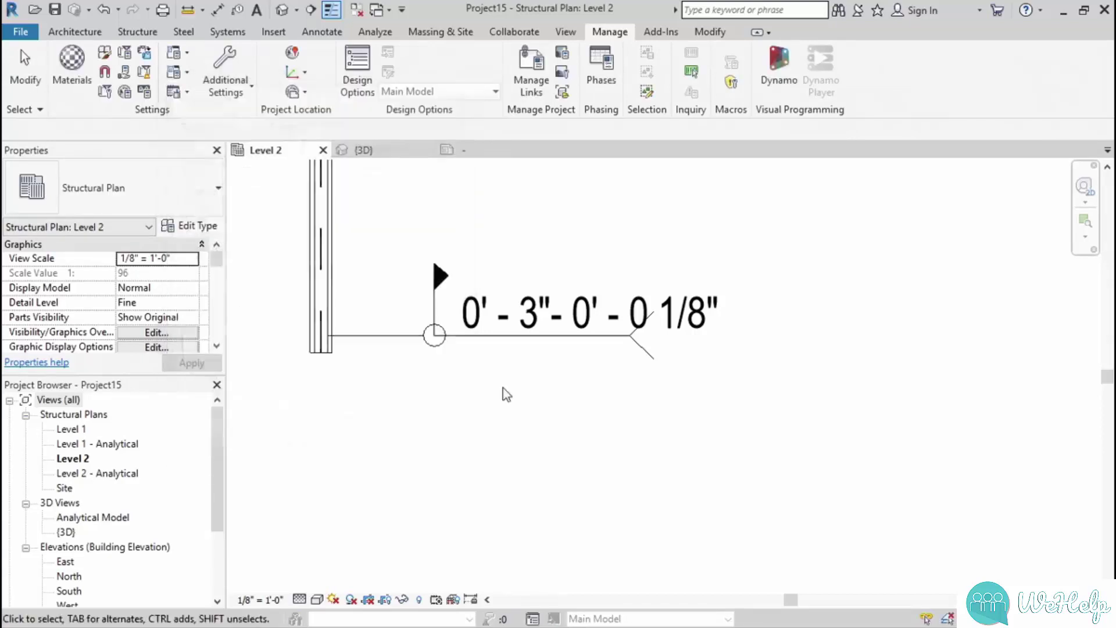
Move the weld tag up above the beam on an angled leader.
{"action": "middle_click_drag", "start_coordinate": [593, 361], "coordinate": [576, 361]}
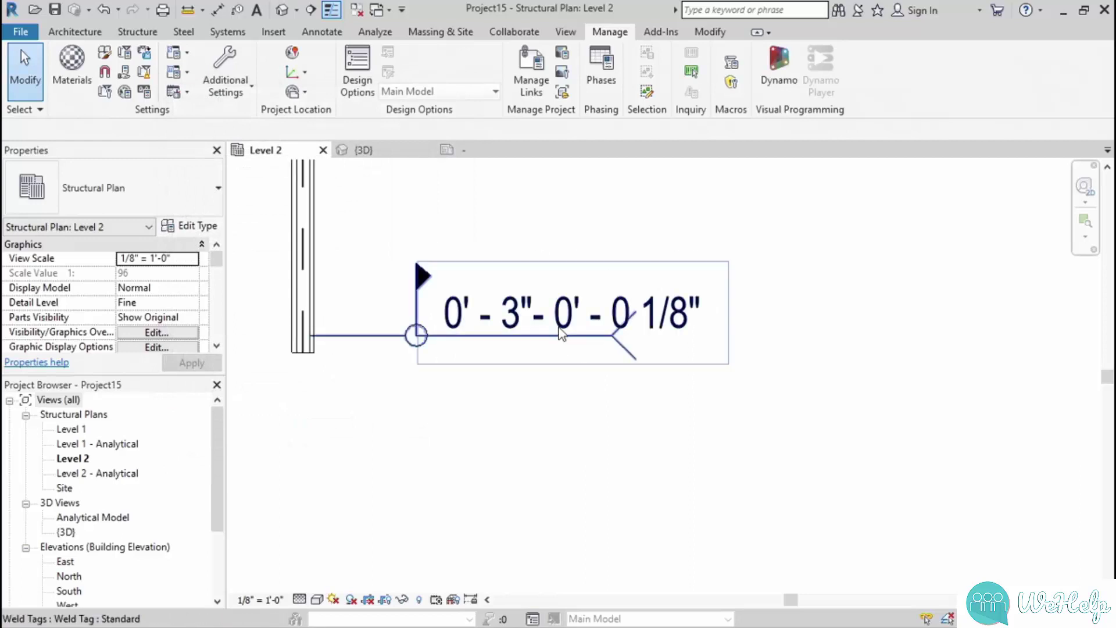
{"action": "left_click", "coordinate": [561, 334]}
{"action": "left_click_drag", "start_coordinate": [553, 406], "coordinate": [539, 342]}
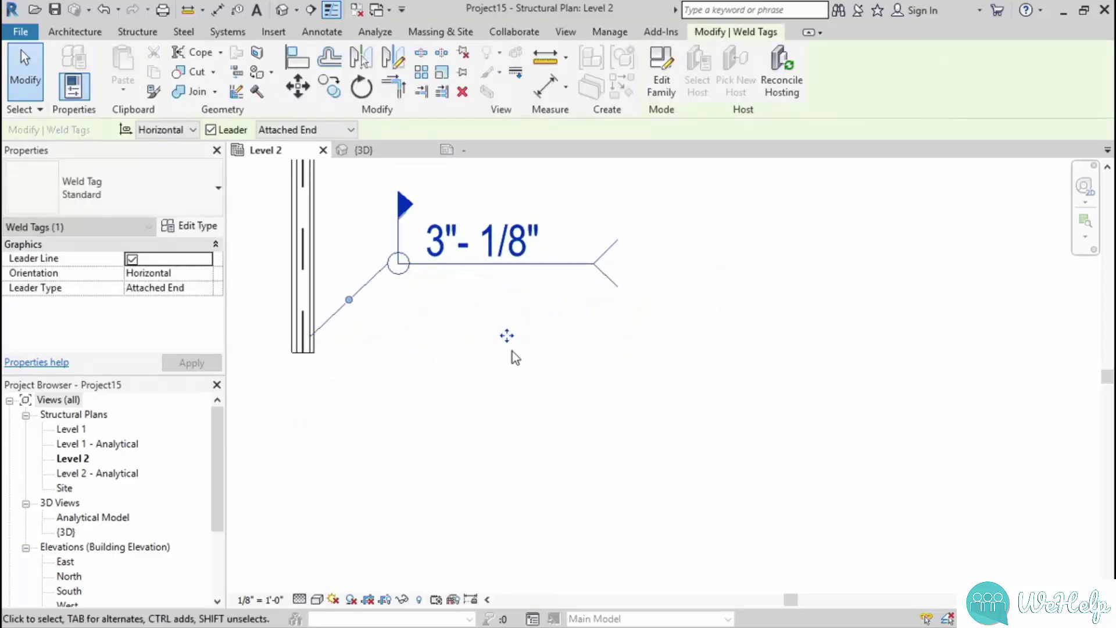
{"action": "left_click", "coordinate": [470, 337]}
In the weld tag family, shift the weld symbol lines further left.
{"action": "left_click", "coordinate": [487, 270]}
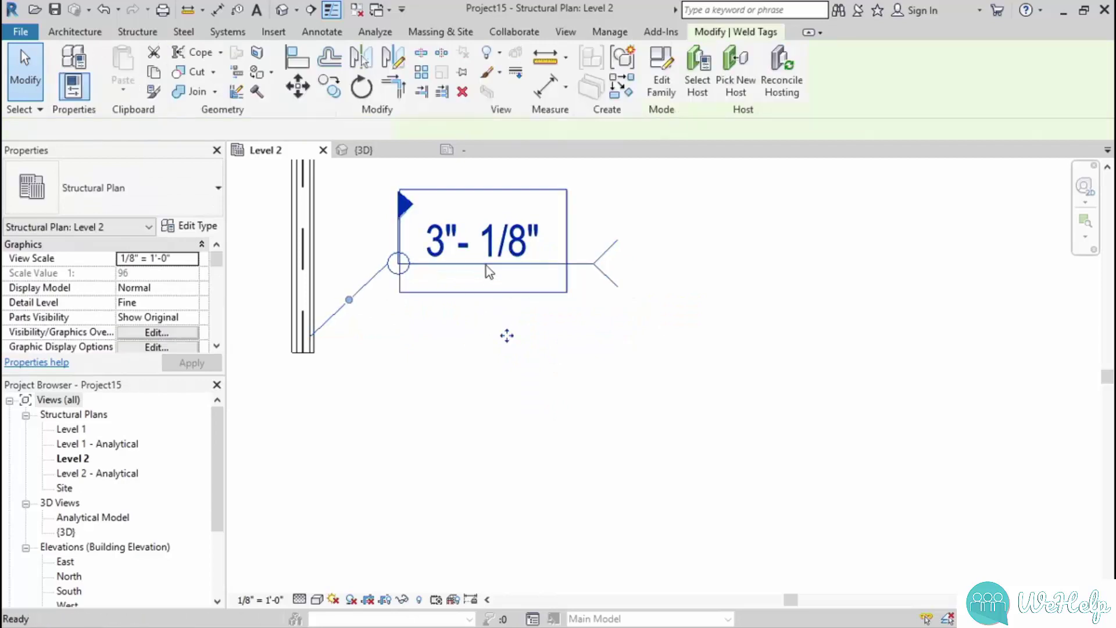
{"action": "double_click", "coordinate": [486, 266]}
{"action": "left_click_drag", "start_coordinate": [588, 219], "coordinate": [743, 491]}
{"action": "left_click_drag", "start_coordinate": [691, 424], "coordinate": [606, 424]}
{"action": "left_click", "coordinate": [720, 269]}
Reload the weld tag overwriting the existing version, then zoom in to inspect it beside the beam.
{"action": "left_click", "coordinate": [572, 73]}
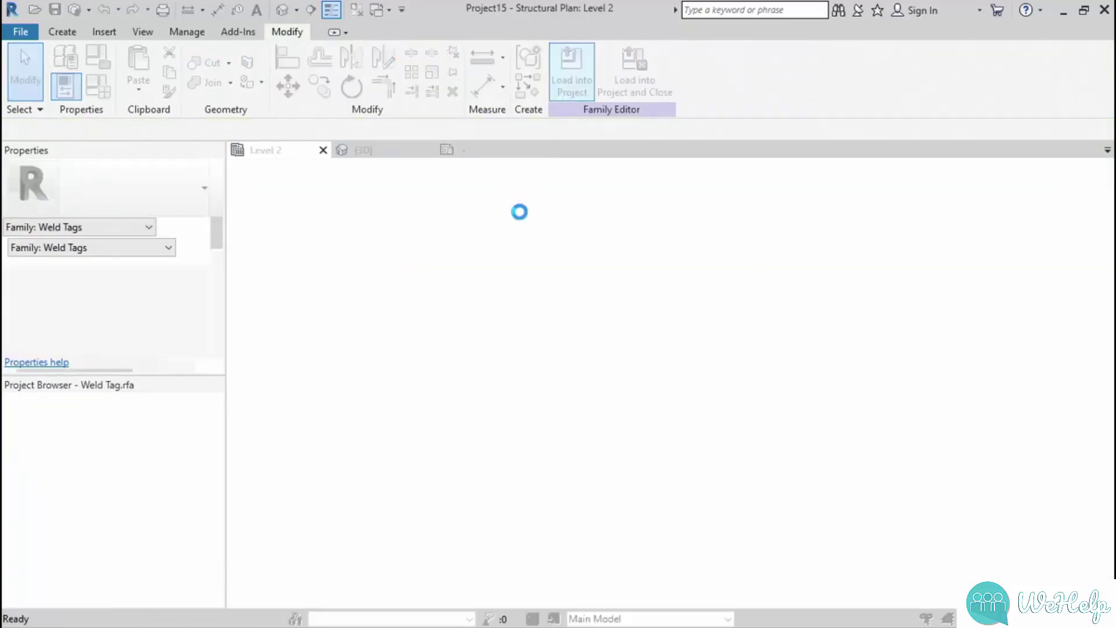
{"action": "left_click", "coordinate": [500, 278]}
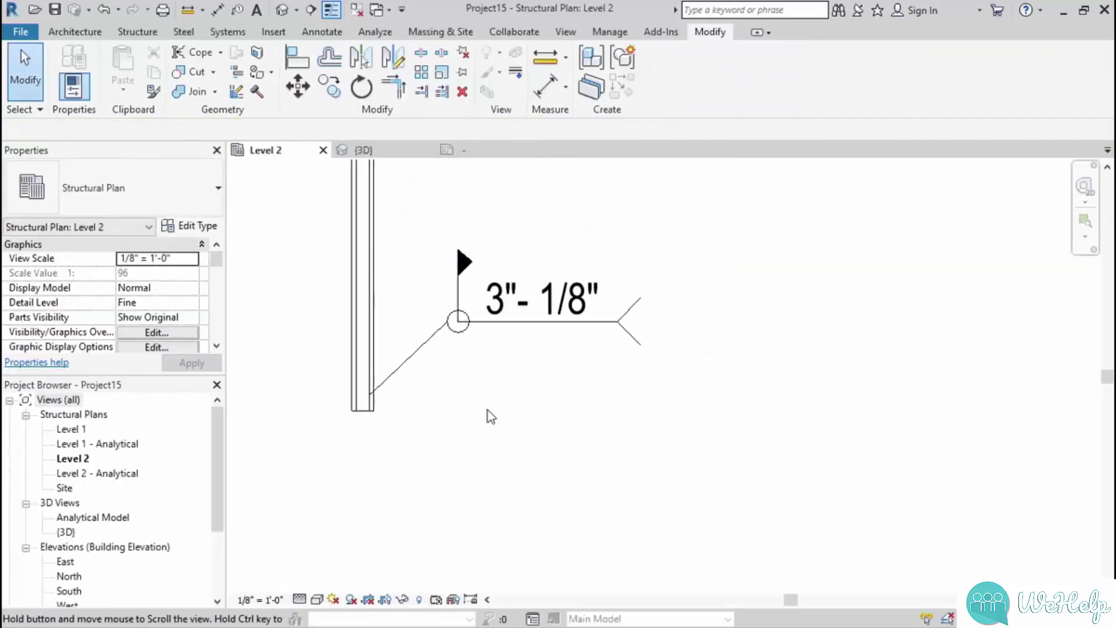
{"action": "scroll", "coordinate": [454, 349], "scroll_direction": "up", "scroll_amount": 4}
{"action": "scroll", "coordinate": [415, 290], "scroll_direction": "up", "scroll_amount": 1}
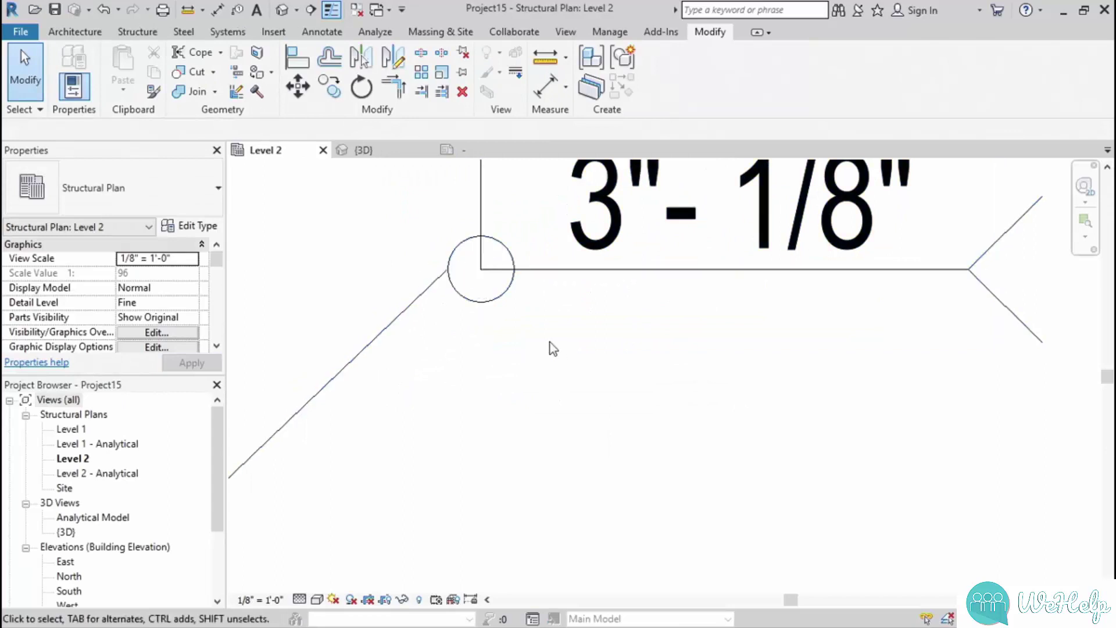
{"action": "scroll", "coordinate": [549, 352], "scroll_direction": "down", "scroll_amount": 3}
{"action": "middle_click_drag", "start_coordinate": [606, 386], "coordinate": [548, 418]}
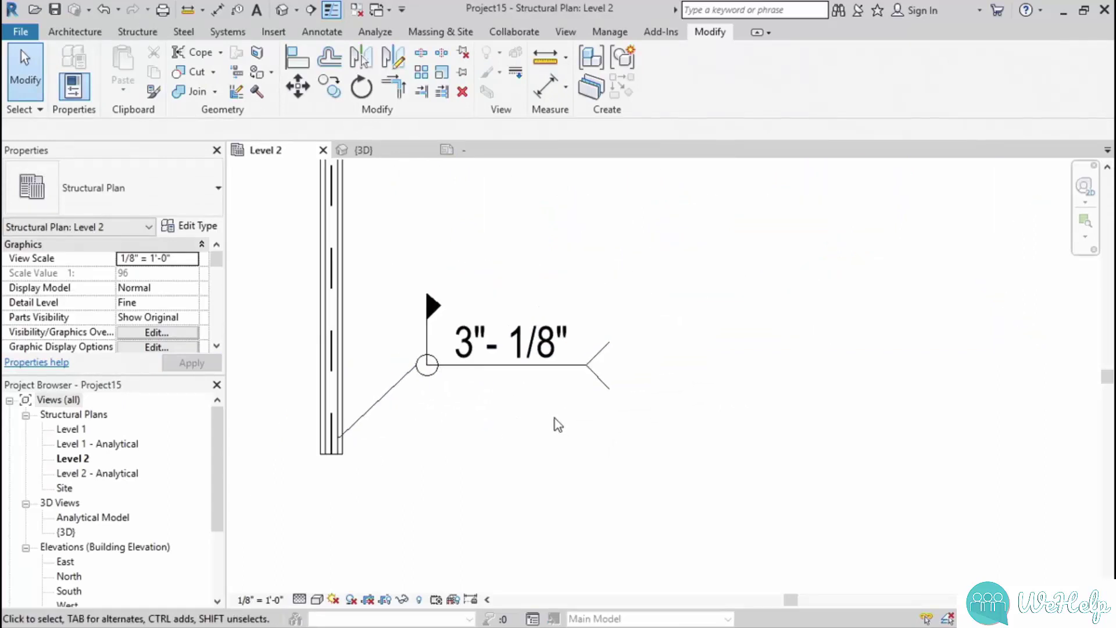